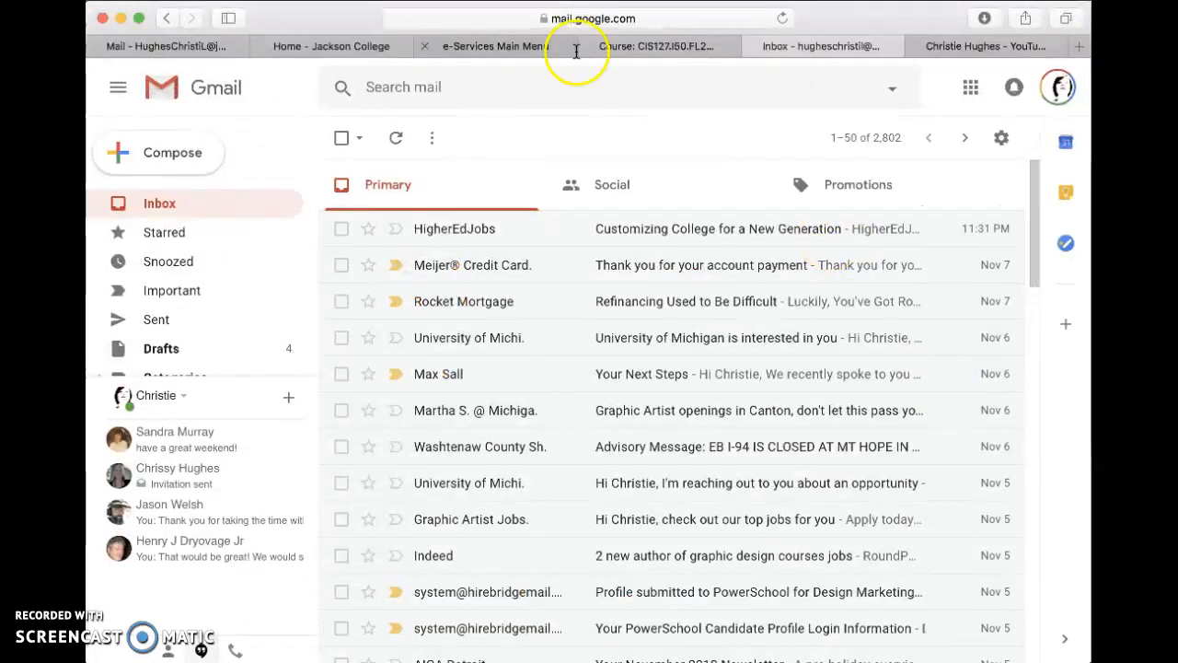
# - Switch to the CIS127 course page in JetNet and look up the Unit 8 Exercise Part 2 files
pyautogui.click(552, 44)
pyautogui.click(633, 47)
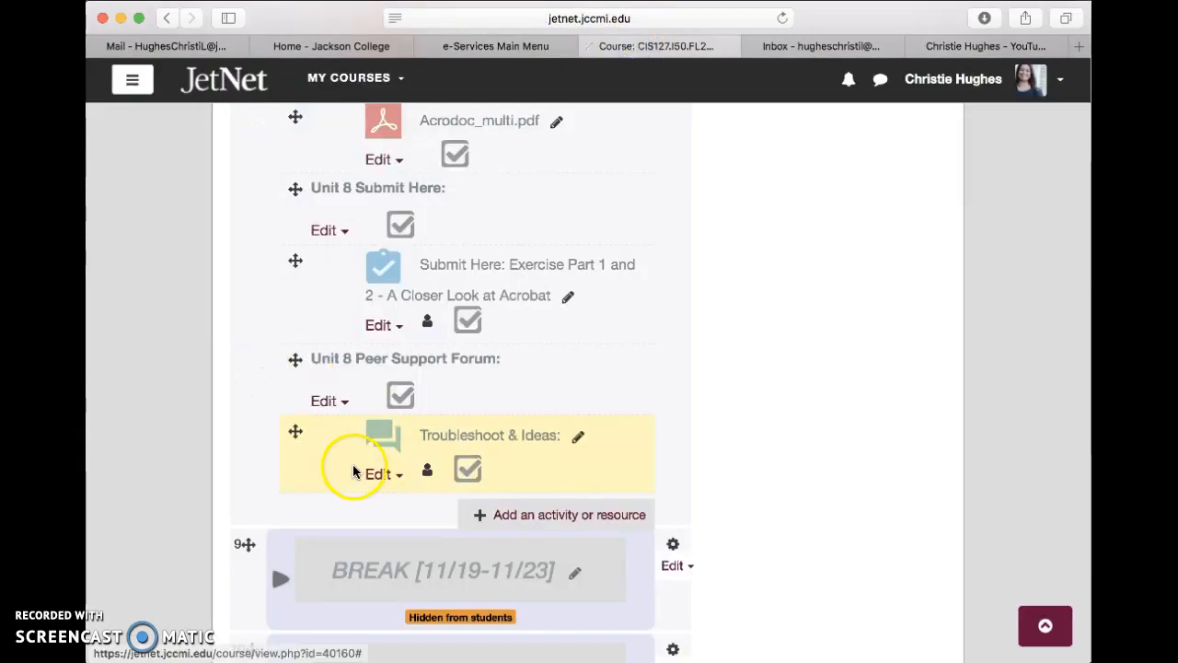
pyautogui.scroll(4, 373, 389)
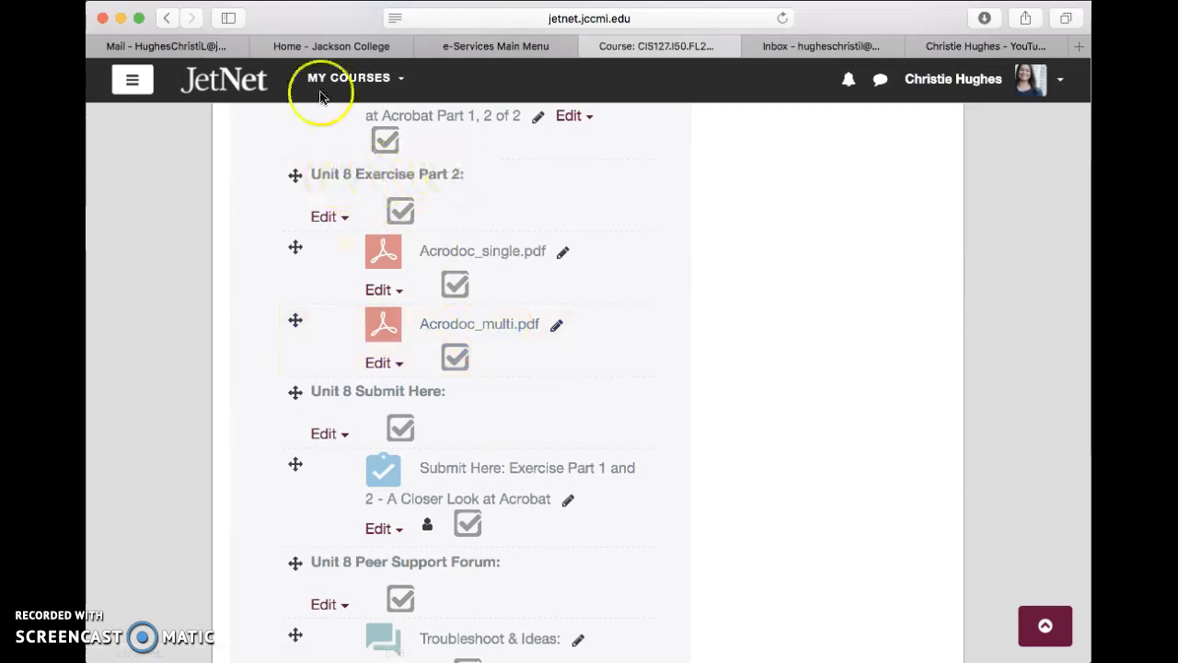
# - Switch to Adobe Acrobat, open Acrodoc_multi.pdf from the Downloads folder, and close the other open document
pyautogui.click(120, 19)
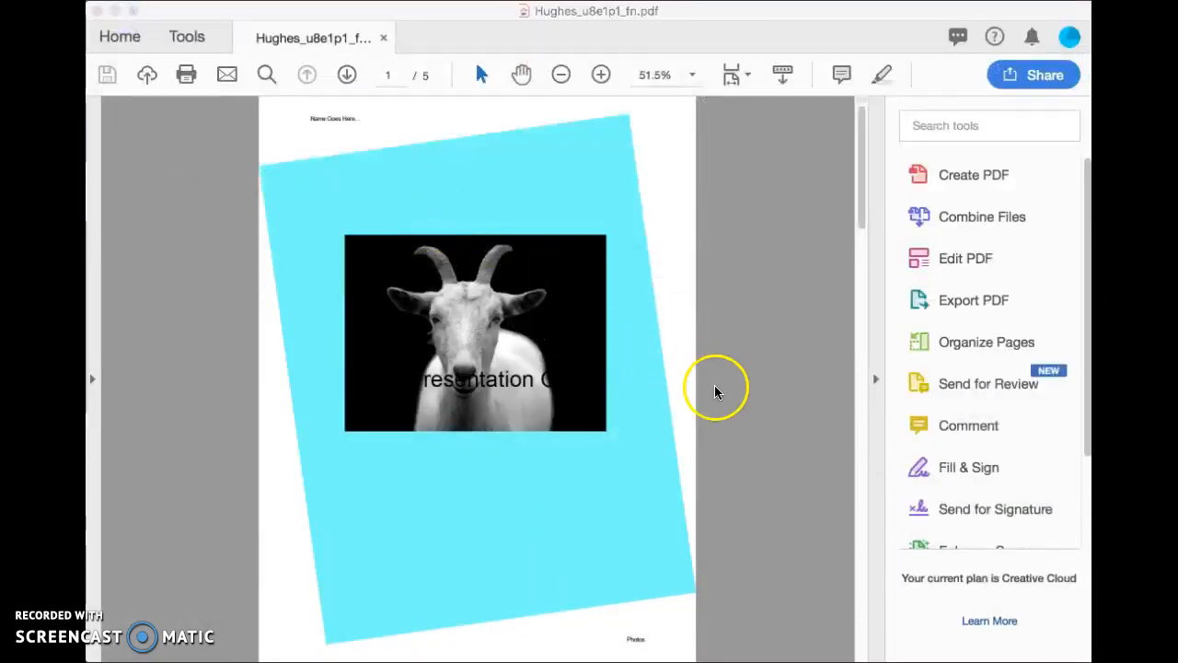
pyautogui.click(753, 395)
pyautogui.press('super+o')
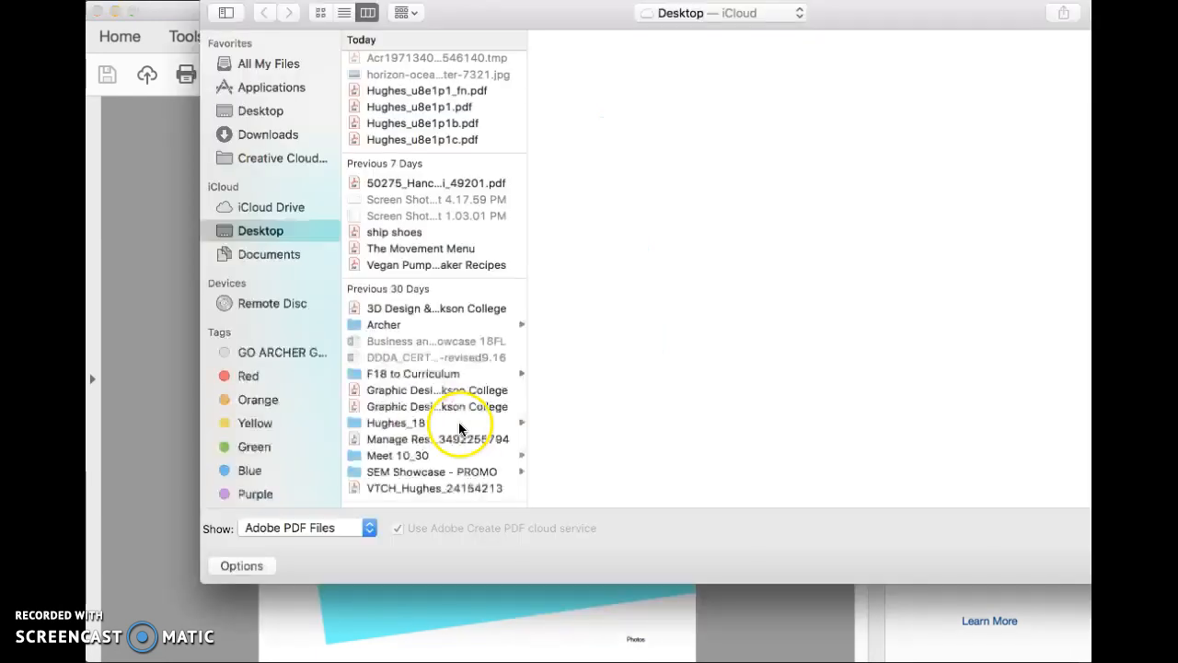
pyautogui.scroll(-3, 415, 329)
pyautogui.scroll(3, 416, 309)
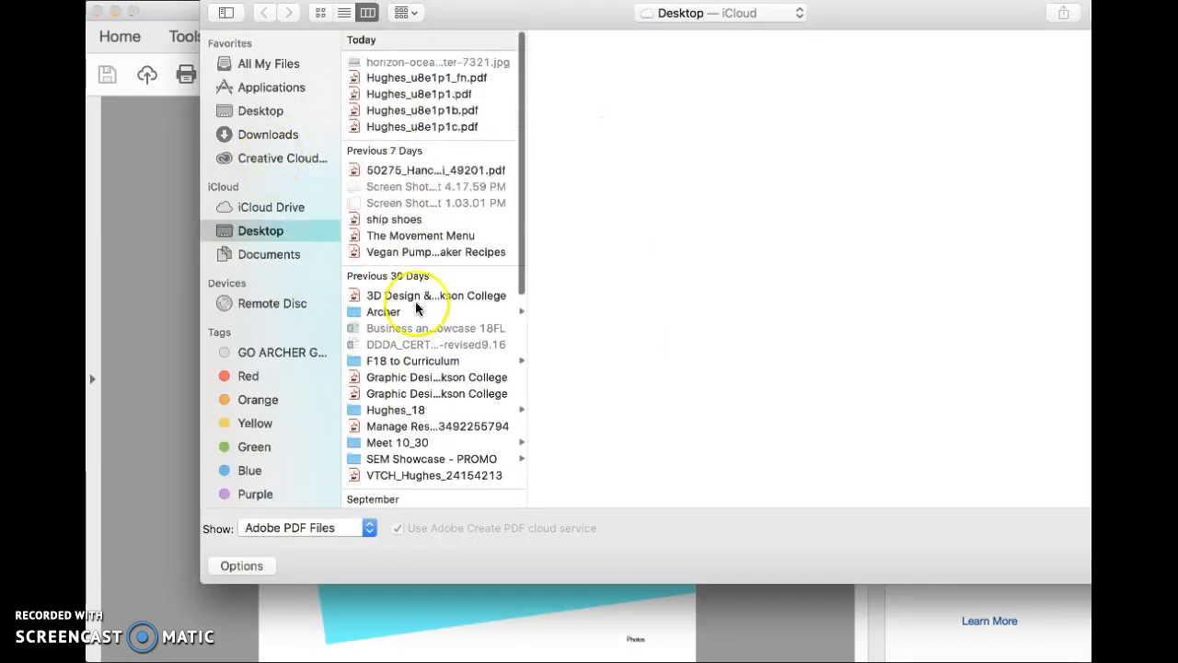
pyautogui.click(264, 135)
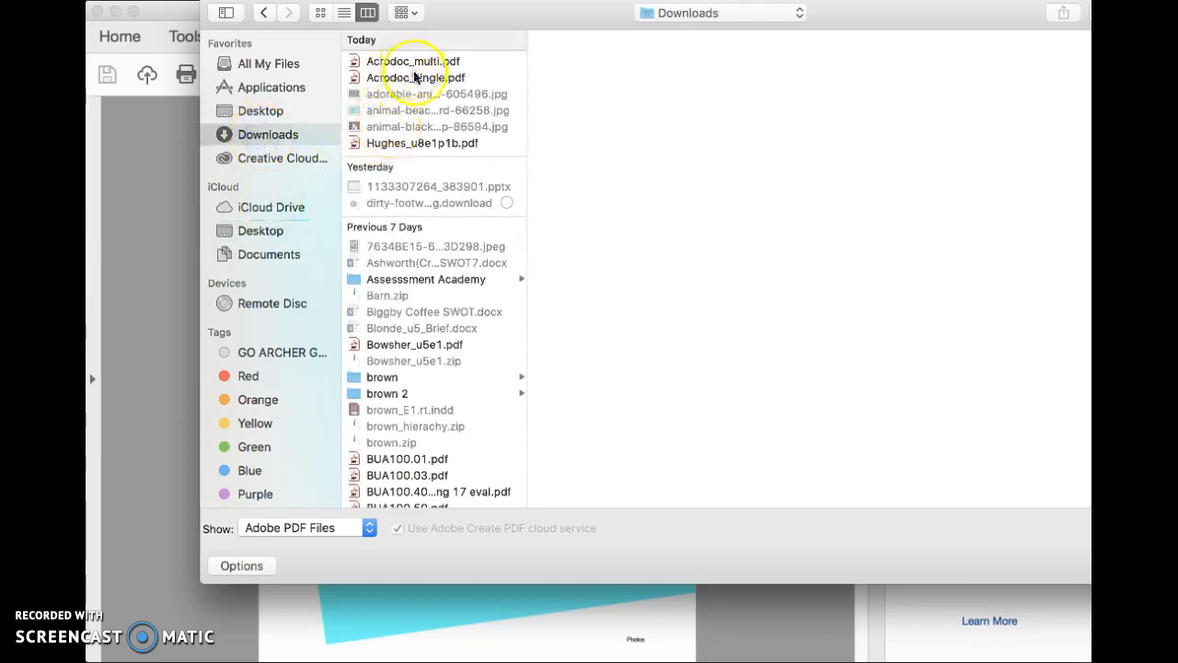
pyautogui.click(411, 62)
pyautogui.moveTo(964, 24); pyautogui.dragTo(809, 104)
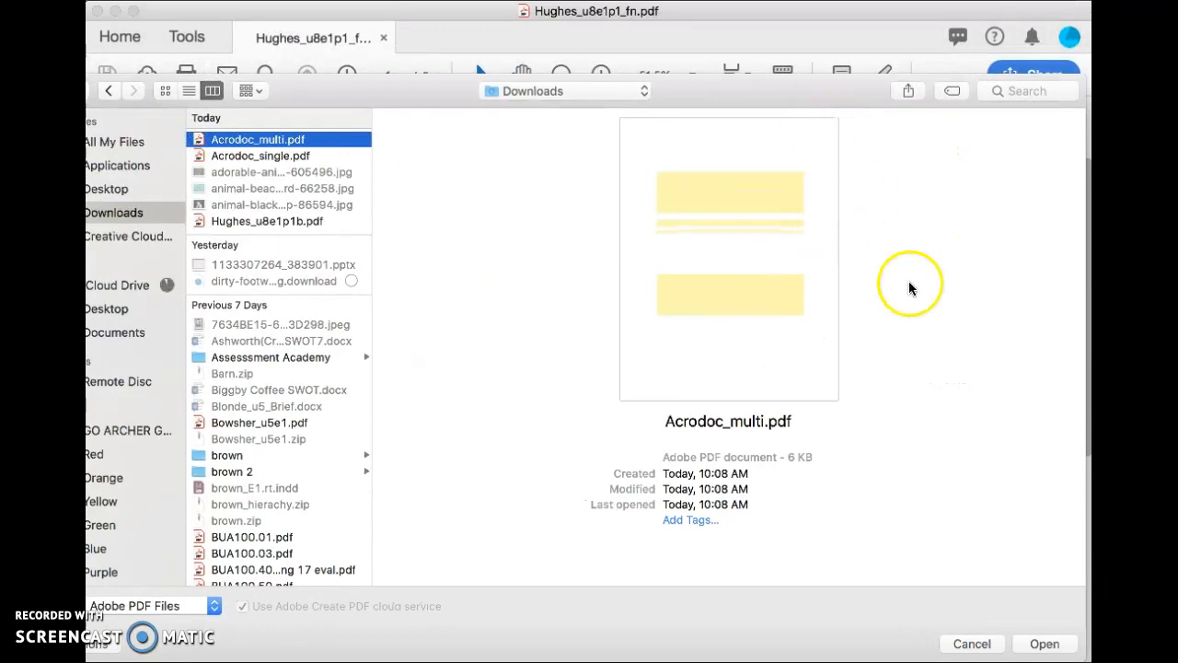
pyautogui.click(1044, 643)
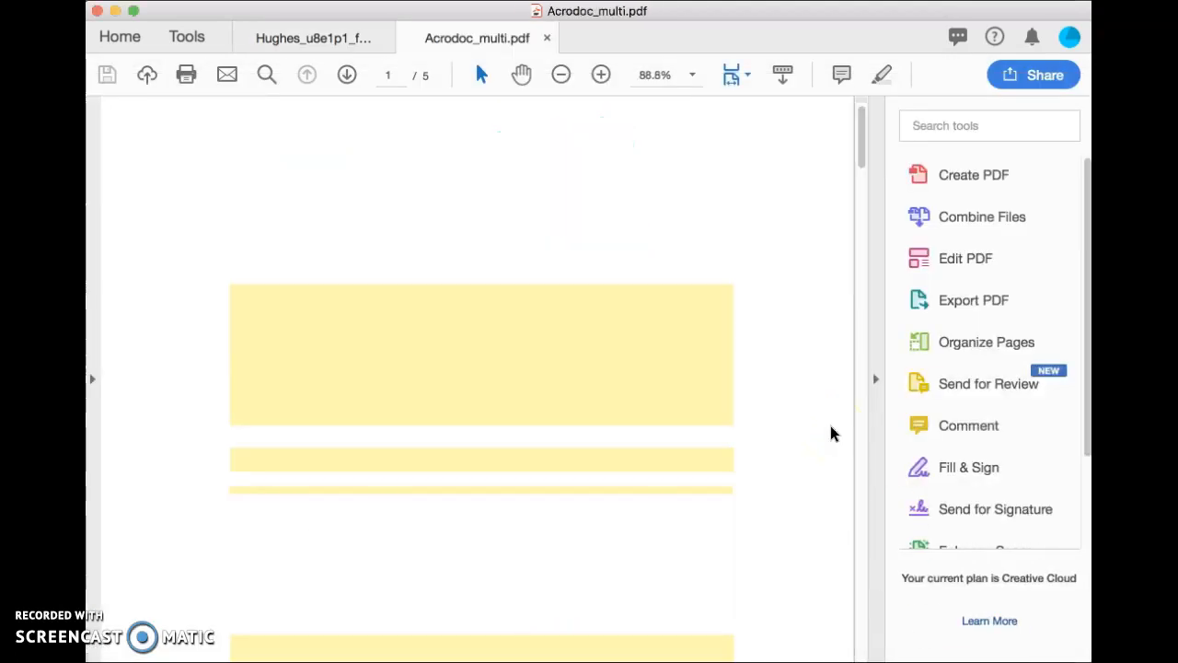
pyautogui.click(385, 38)
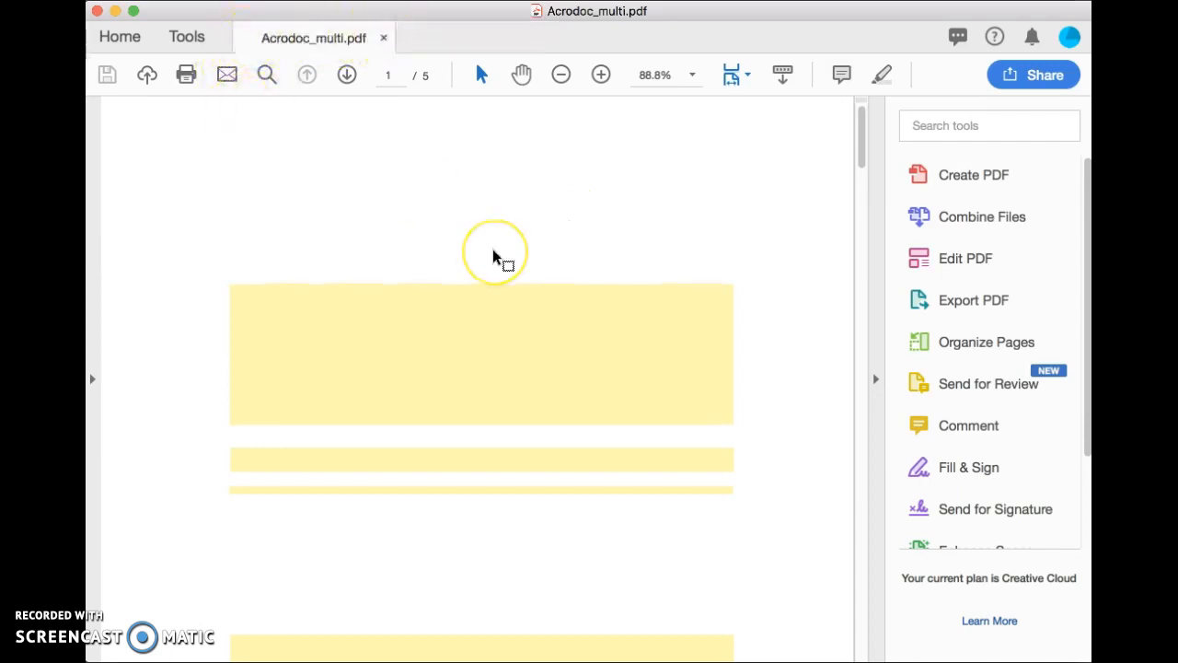
# - View the first page of Acrodoc_multi.pdf at full-page fit and at 100%, ending at full-page fit
pyautogui.scroll(-5, 493, 258)
pyautogui.scroll(2, 492, 258)
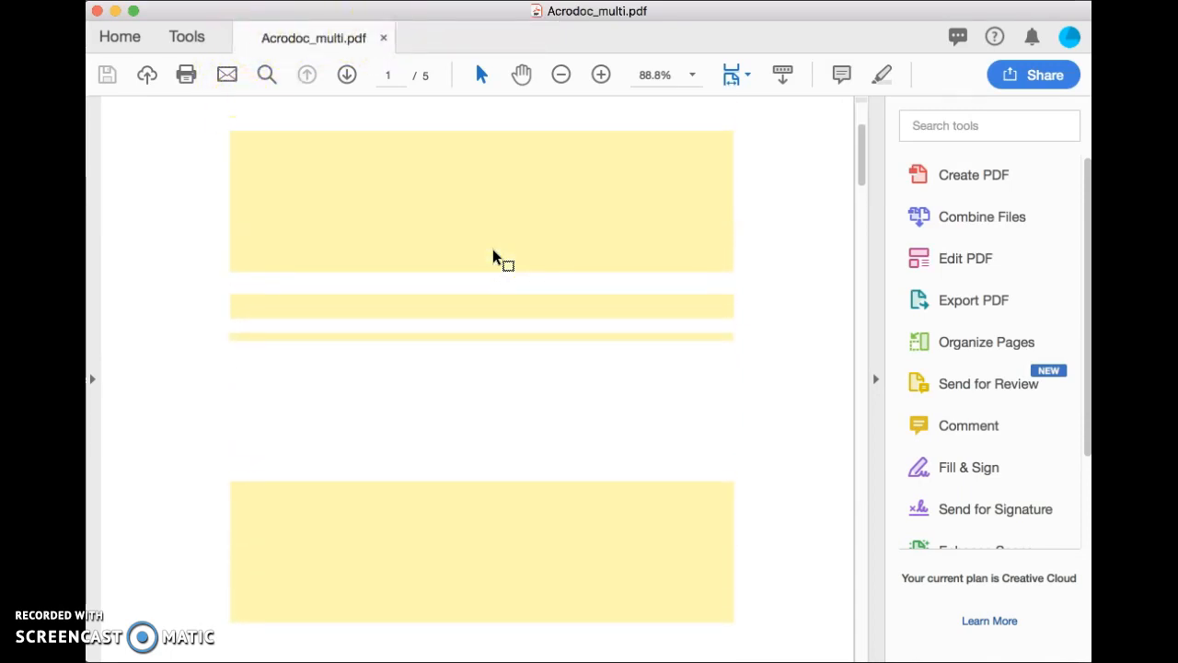
pyautogui.press('super+0')
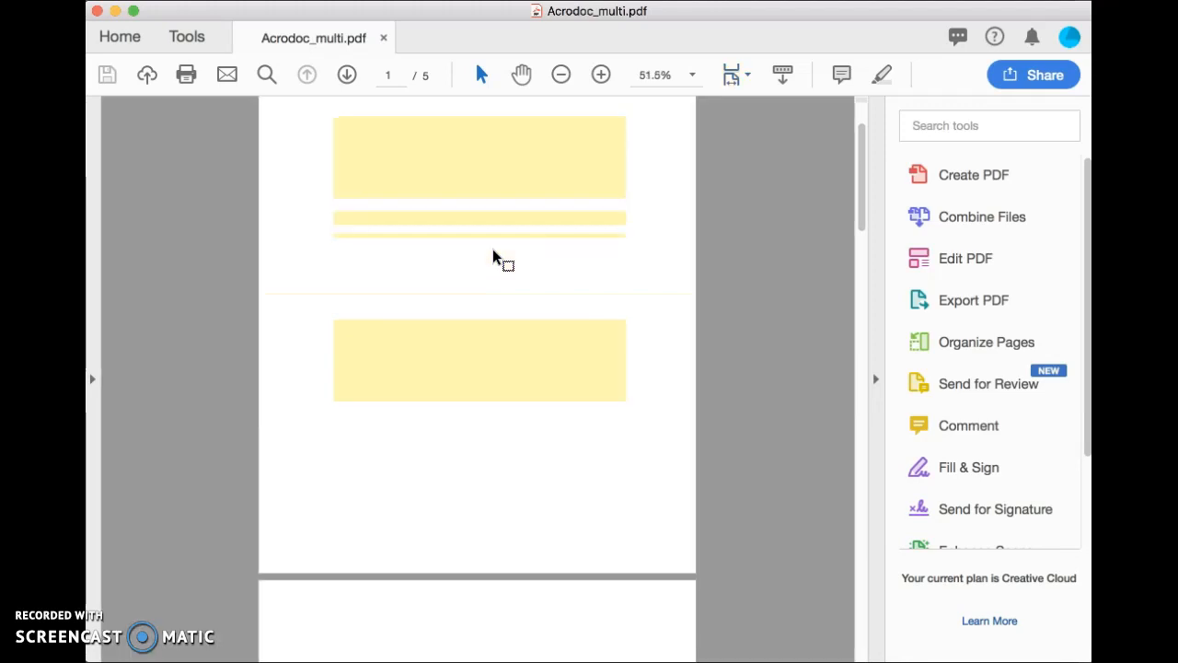
pyautogui.scroll(2, 492, 250)
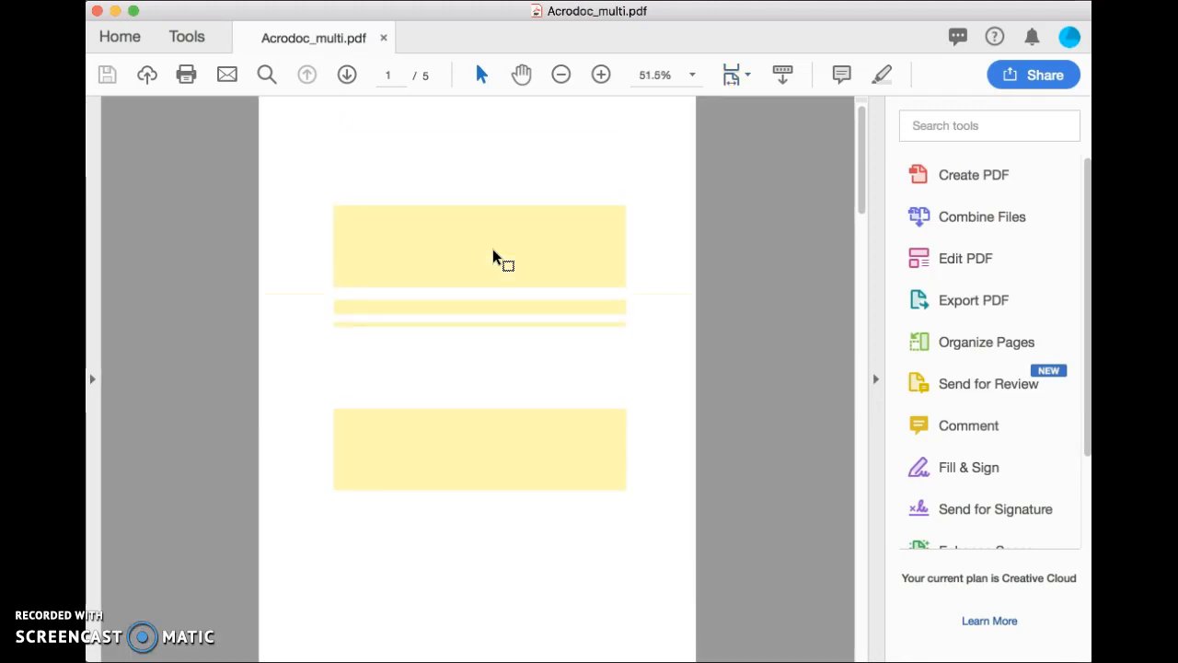
pyautogui.press('super+1')
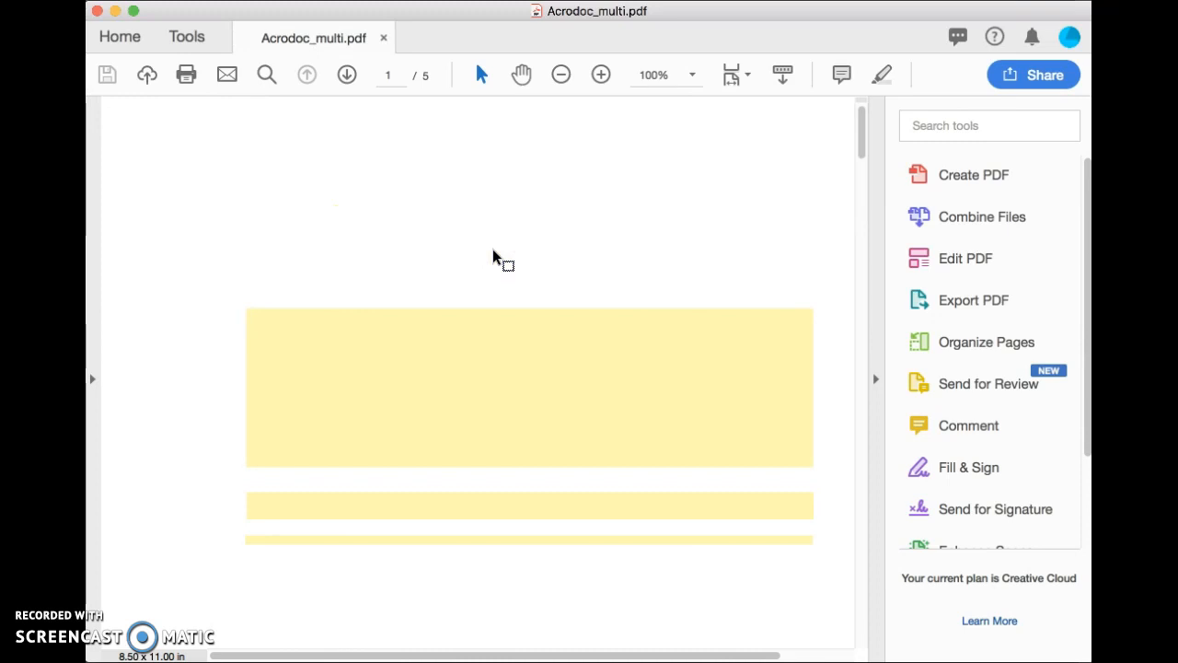
pyautogui.press('super+0')
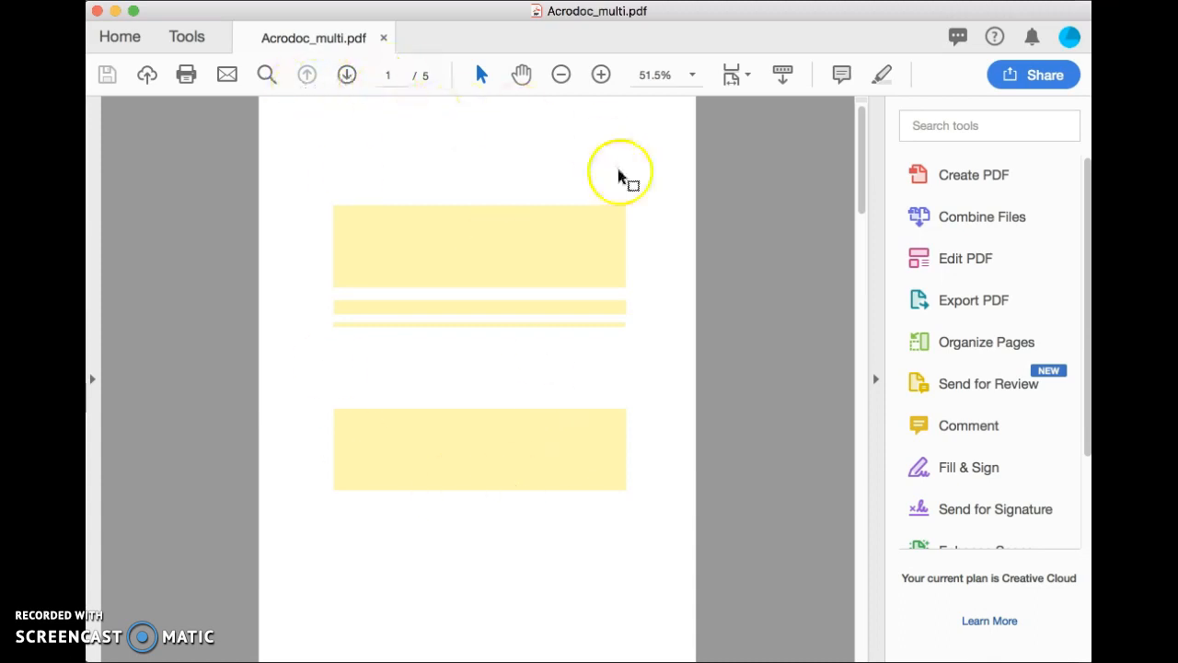
# - Page through all five pages of Acrodoc_multi.pdf and return to page 1
pyautogui.click(348, 74)
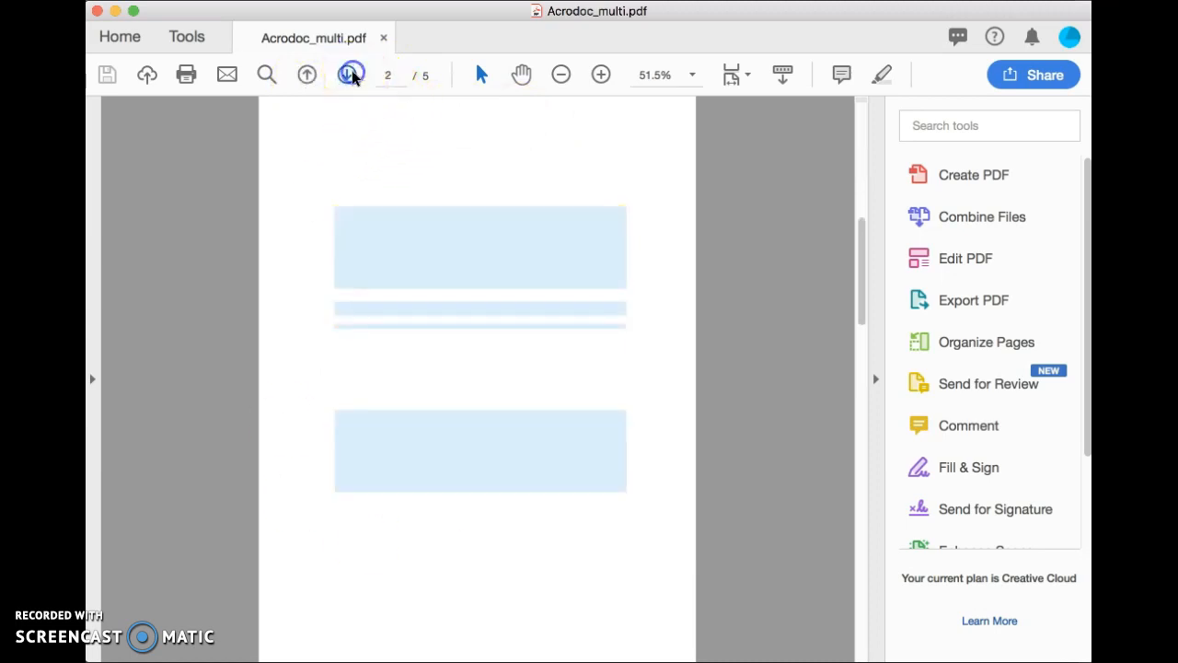
pyautogui.click(348, 75)
pyautogui.click(348, 74)
pyautogui.click(348, 74)
pyautogui.click(305, 74)
pyautogui.click(305, 75)
pyautogui.click(304, 75)
pyautogui.click(304, 75)
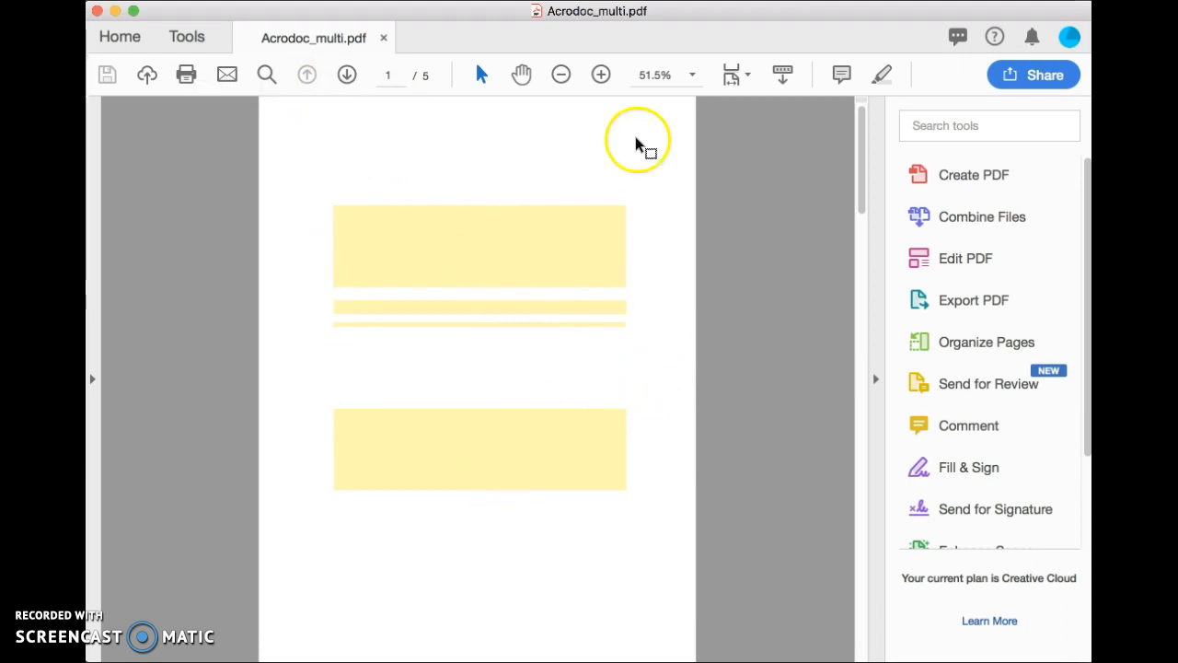
# - Start Extract in Organize Pages and enable extracting pages as separate files
pyautogui.click(189, 37)
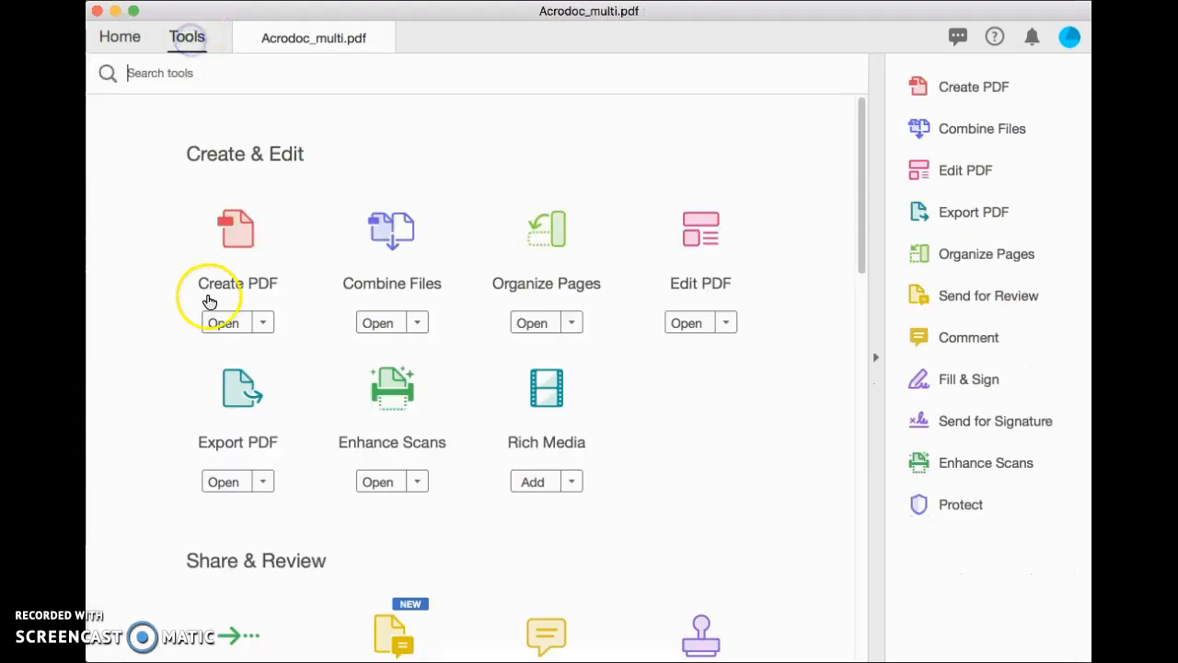
pyautogui.click(559, 235)
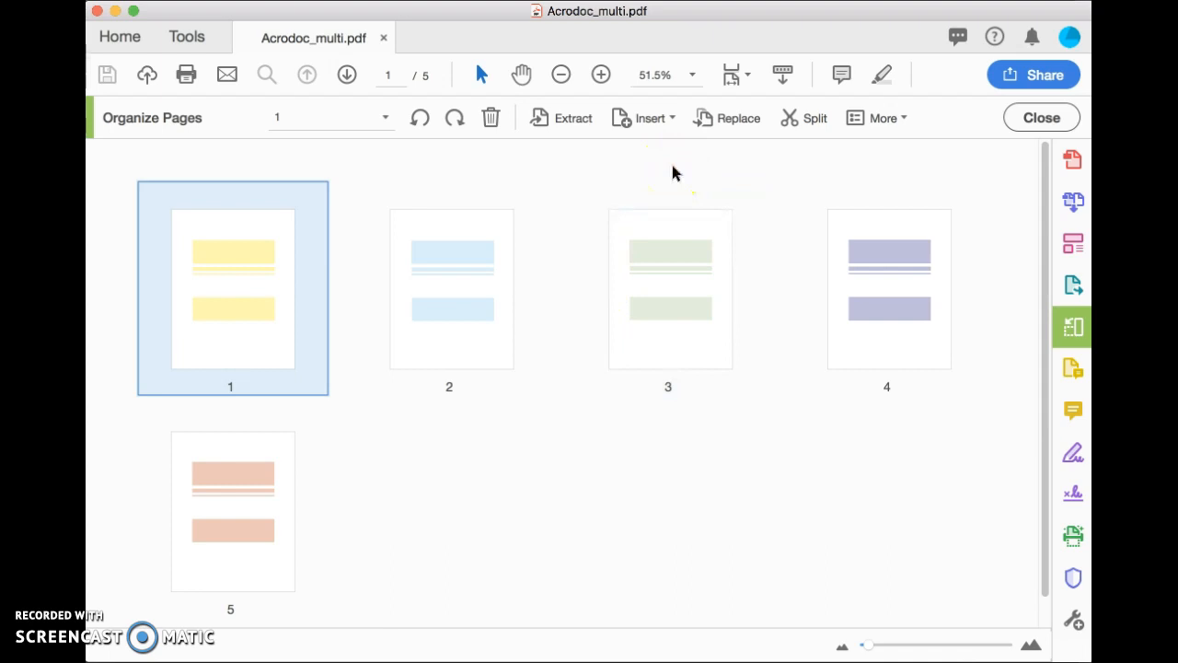
pyautogui.click(577, 125)
pyautogui.click(468, 162)
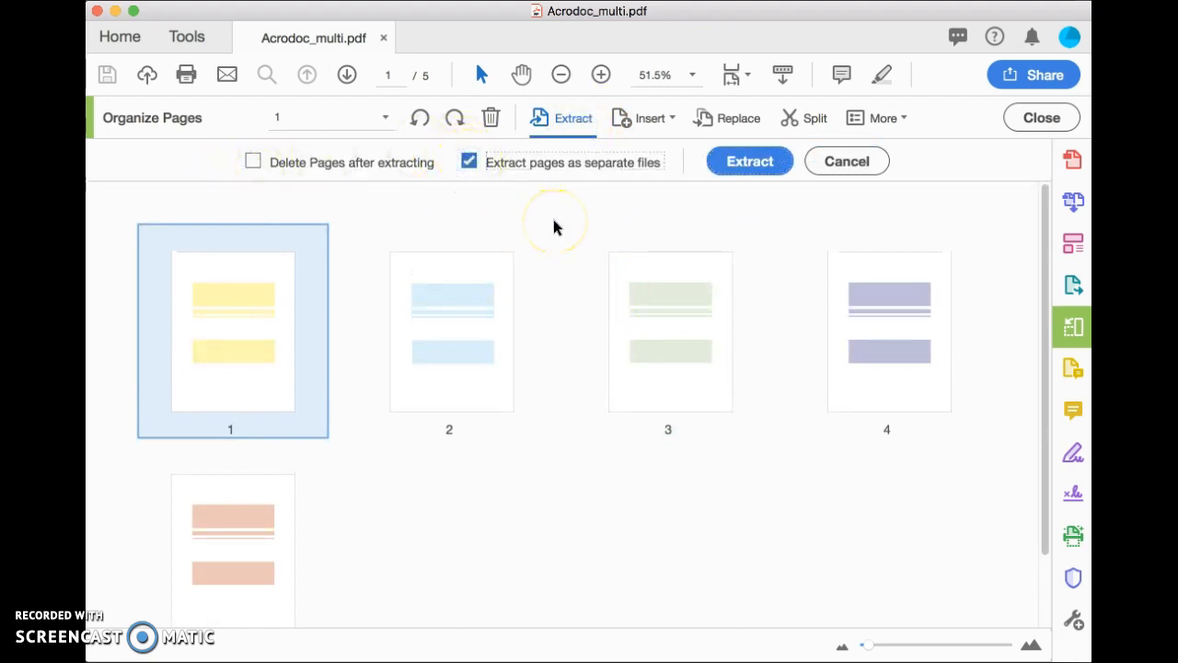
pyautogui.click(757, 165)
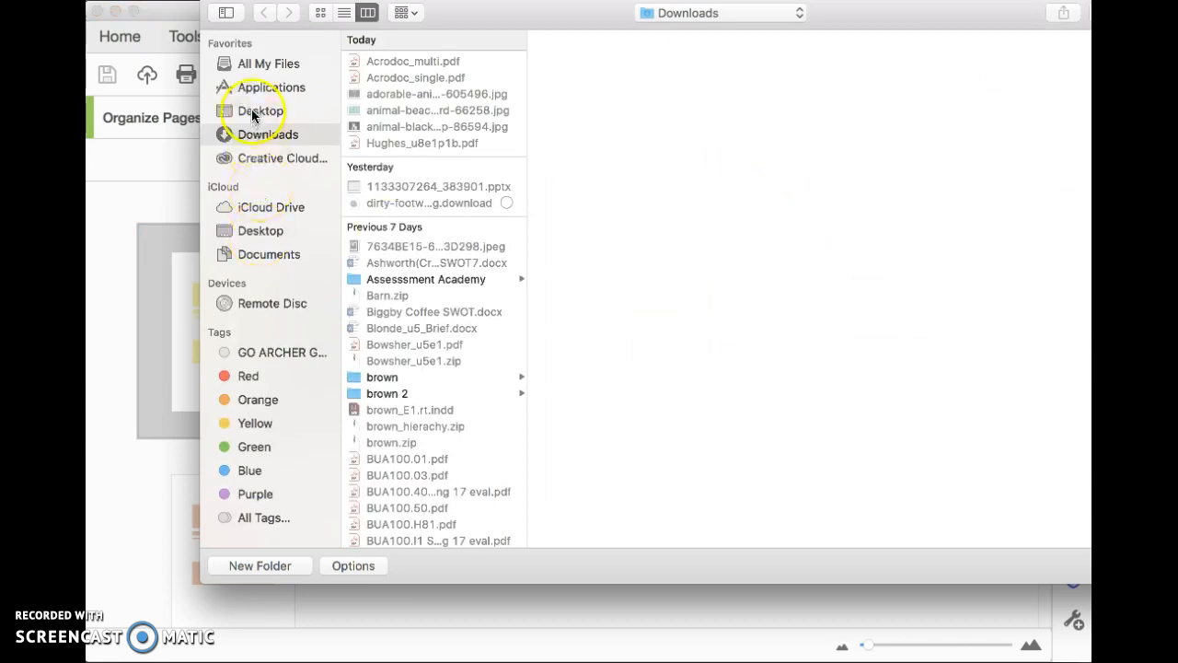
pyautogui.click(253, 110)
pyautogui.click(788, 253)
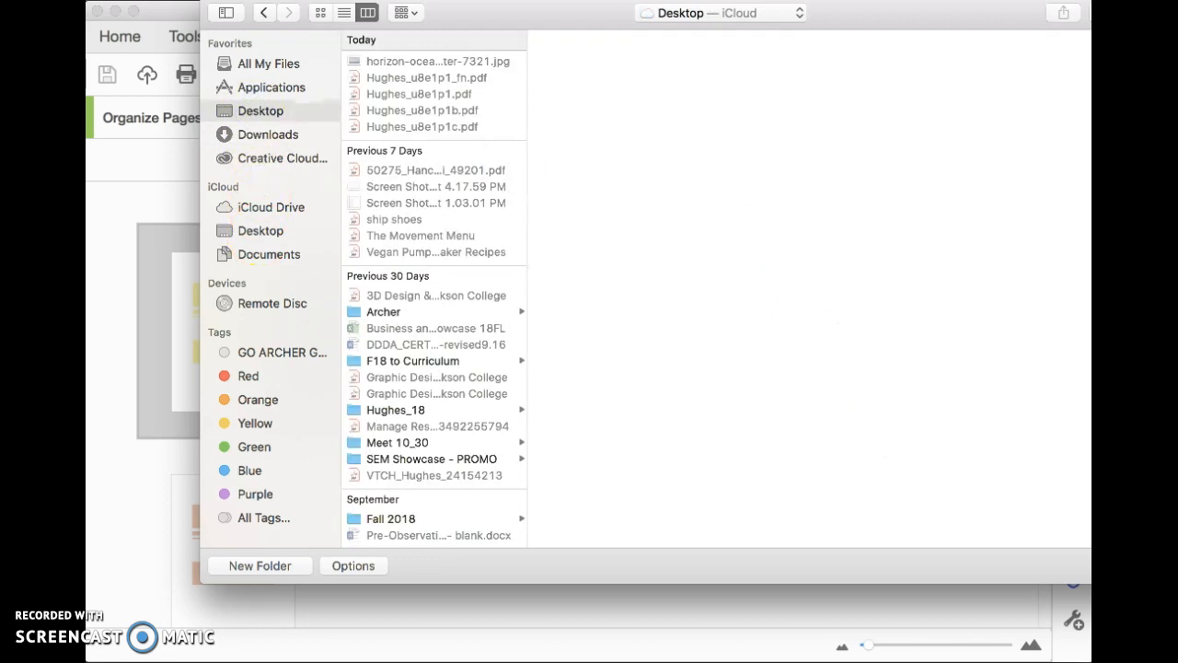
pyautogui.press('Return')
# - Extract all five pages of Acrodoc_multi.pdf as separate files to the Desktop and clear the page selection
pyautogui.rightClick(283, 394)
pyautogui.keyDown('shift'); pyautogui.click(449, 389); pyautogui.keyUp('shift')
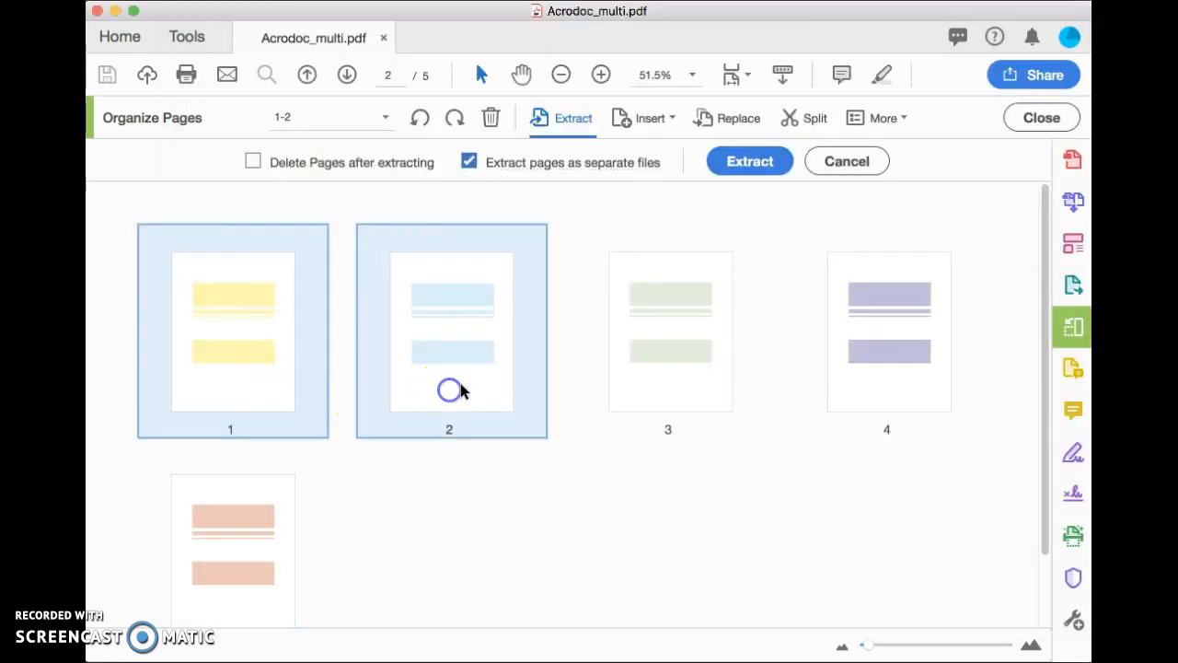
pyautogui.keyDown('shift'); pyautogui.click(657, 377); pyautogui.keyUp('shift')
pyautogui.keyDown('shift'); pyautogui.click(920, 373); pyautogui.keyUp('shift')
pyautogui.keyDown('shift'); pyautogui.click(273, 548); pyautogui.keyUp('shift')
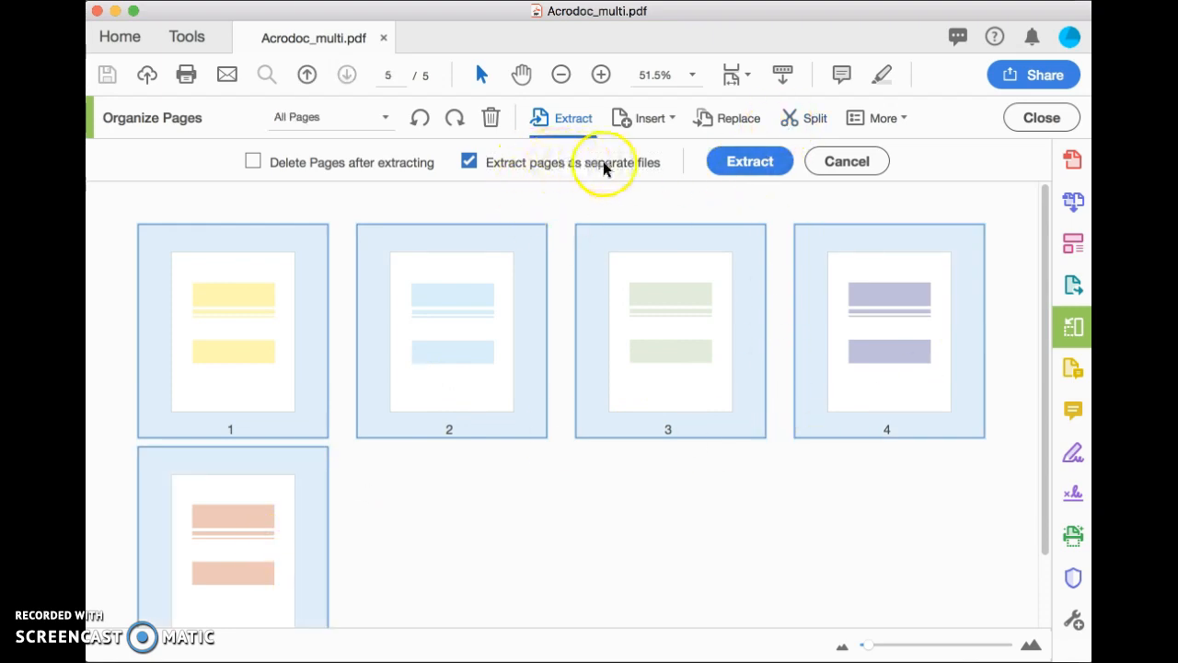
pyautogui.click(750, 170)
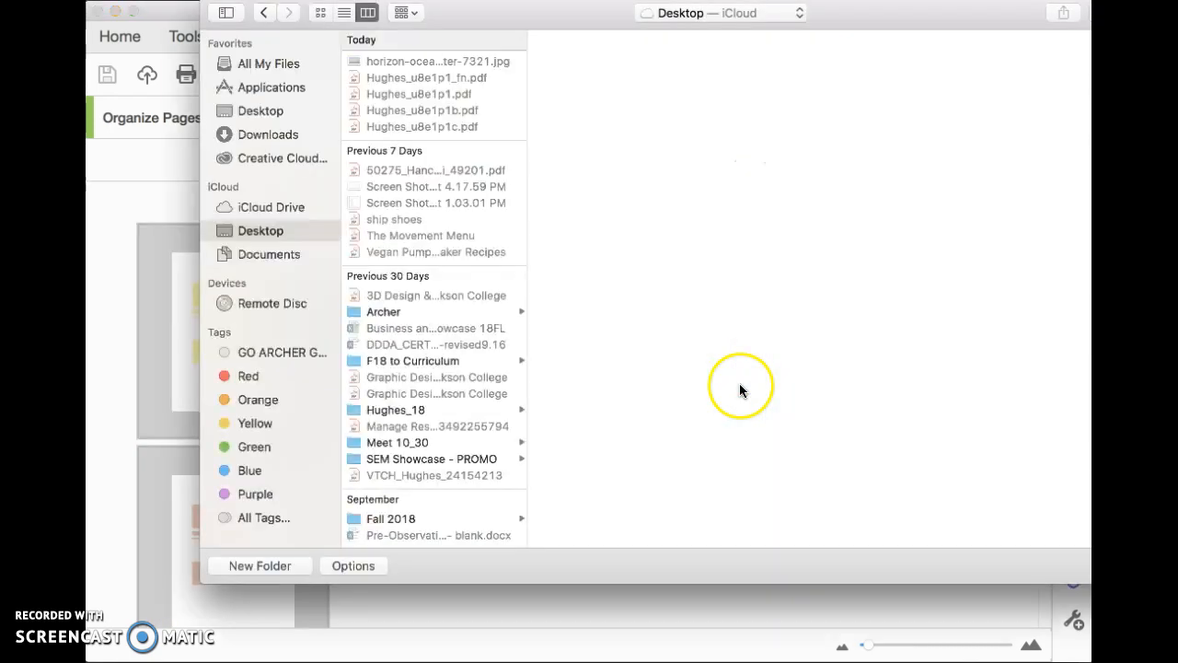
pyautogui.click(260, 110)
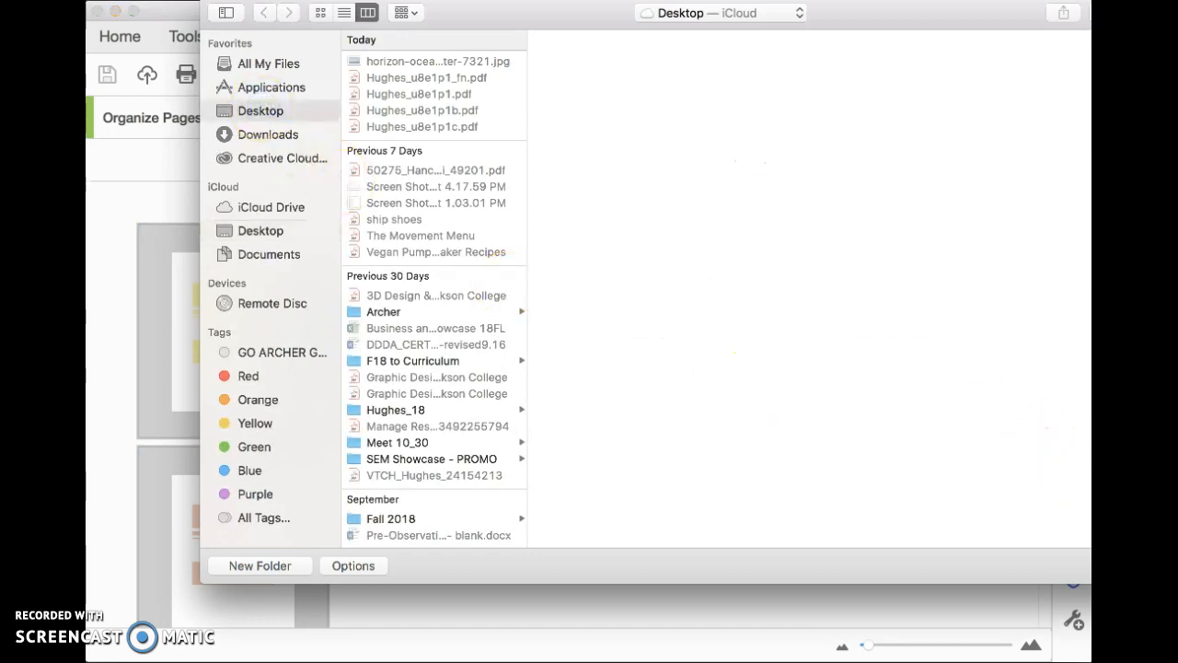
pyautogui.press('Return')
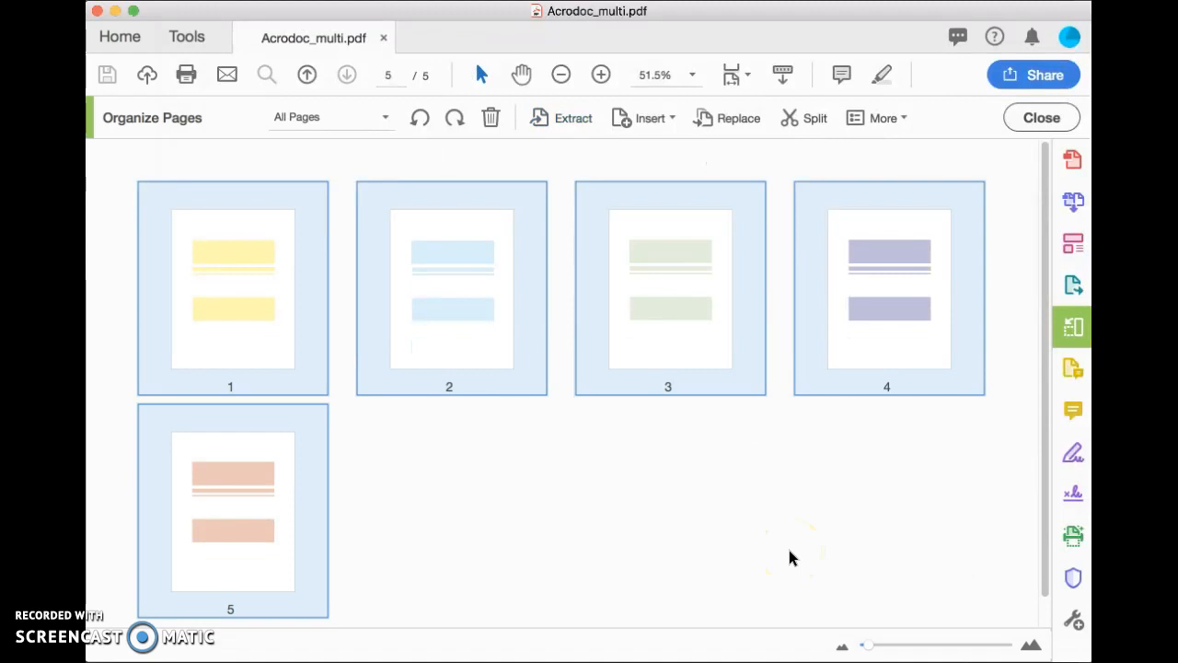
pyautogui.click(789, 549)
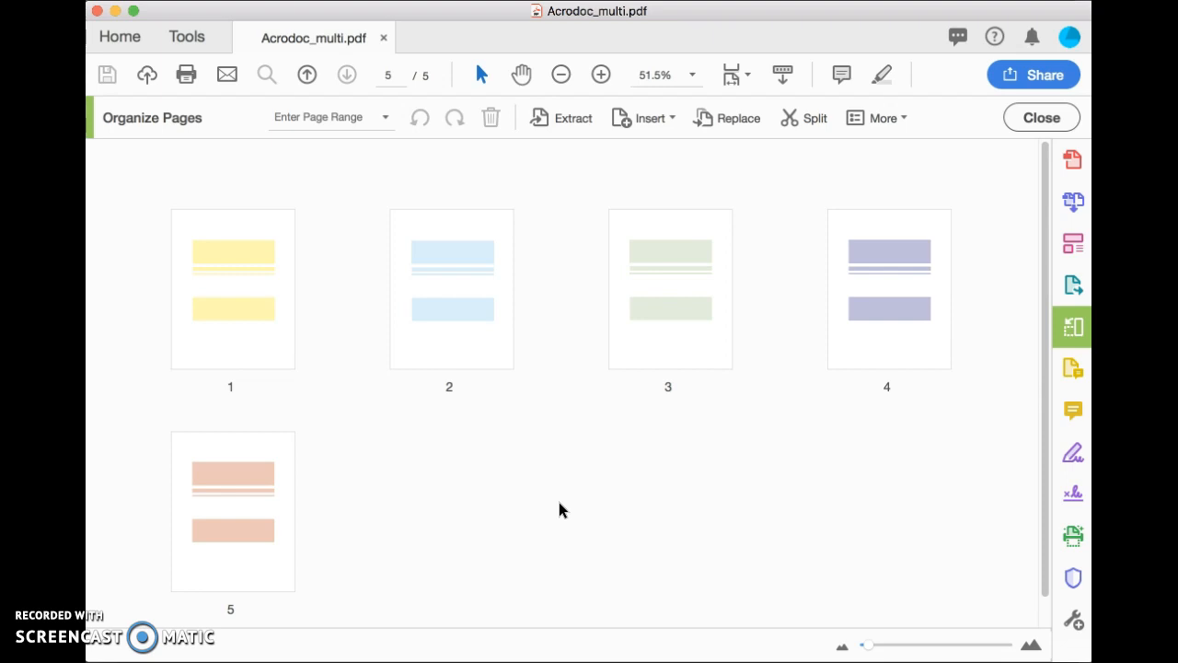
# - Preview the extracted files Acrodoc_multi 1.pdf to Acrodoc_multi 5.pdf on the Desktop without opening them, and exit Organize Pages
pyautogui.press('super+o')
pyautogui.click(424, 68)
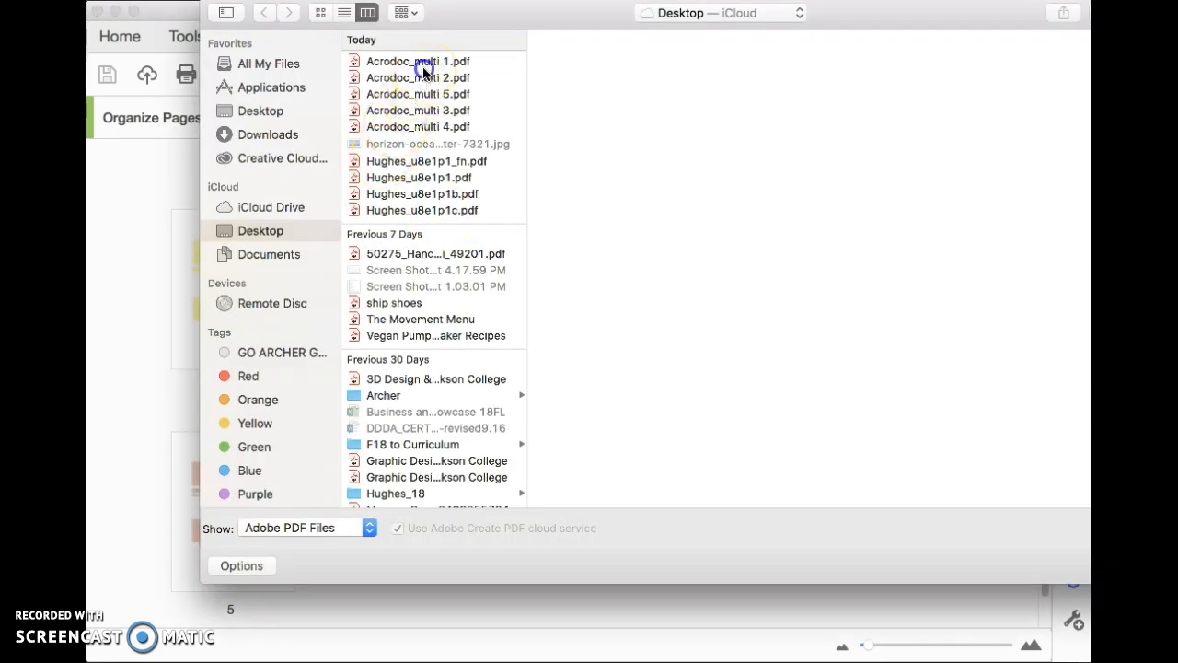
pyautogui.click(420, 78)
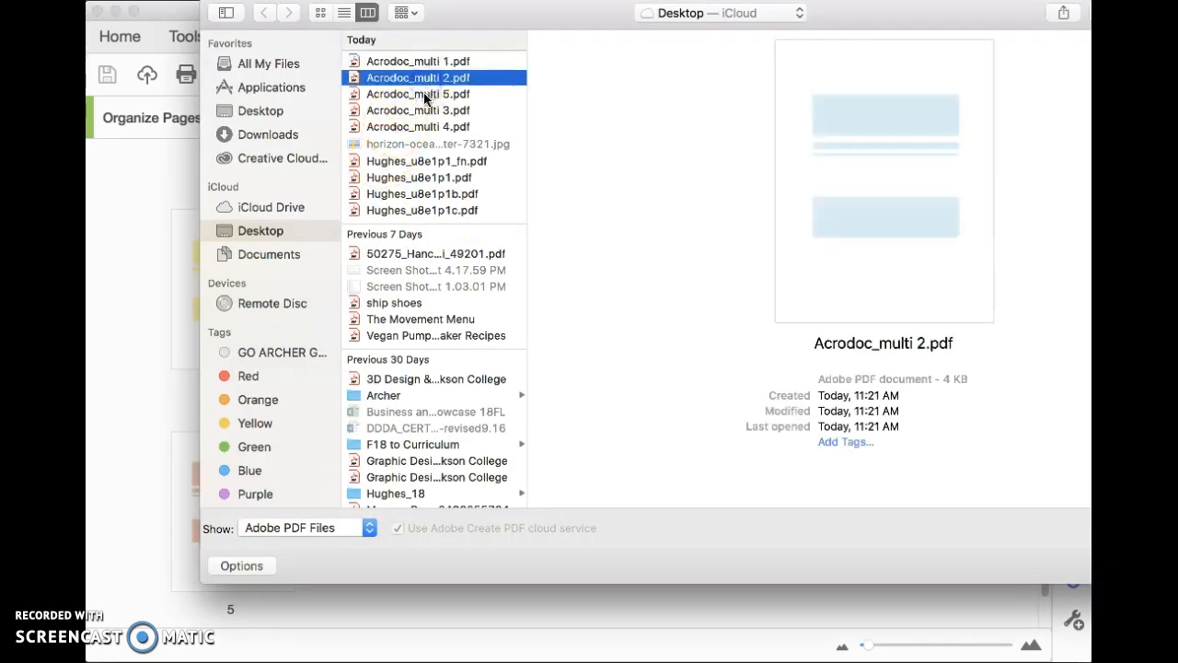
pyautogui.click(428, 113)
pyautogui.click(426, 126)
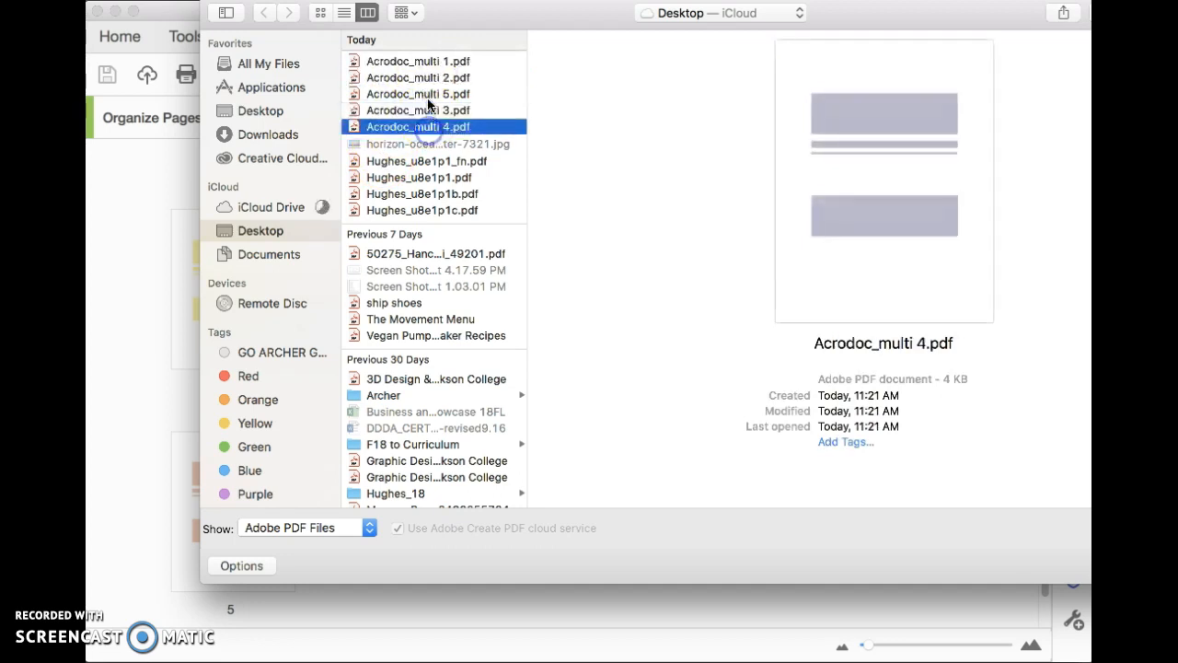
pyautogui.click(428, 94)
pyautogui.click(403, 61)
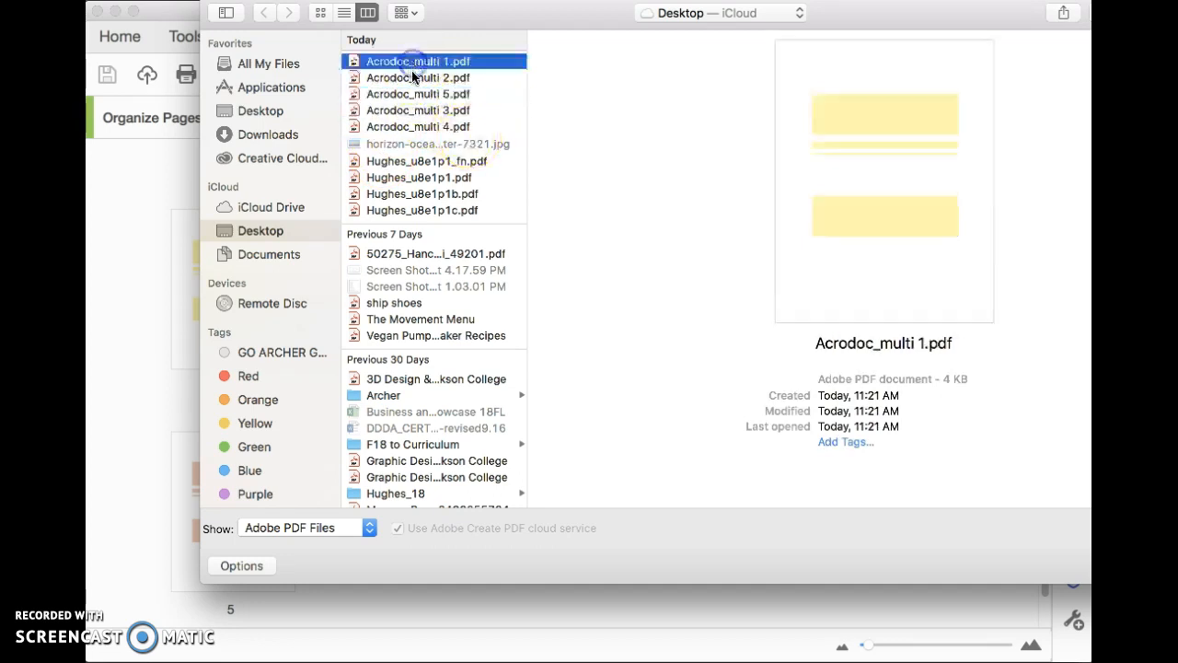
pyautogui.click(414, 78)
pyautogui.click(419, 94)
pyautogui.click(420, 110)
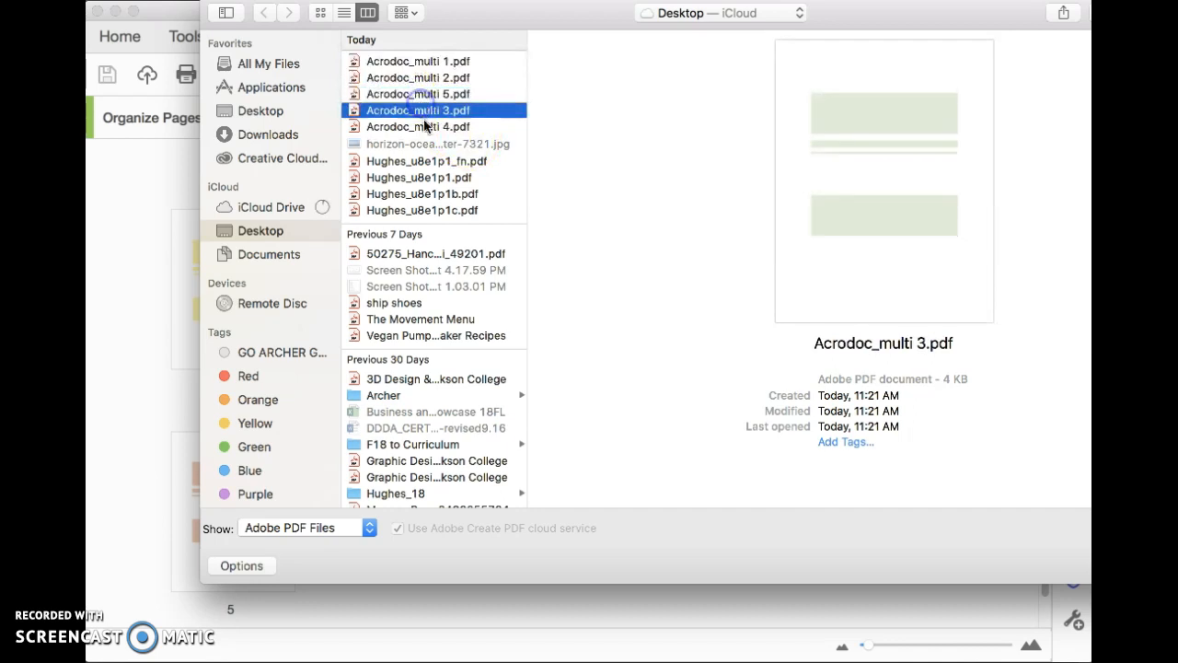
pyautogui.click(421, 126)
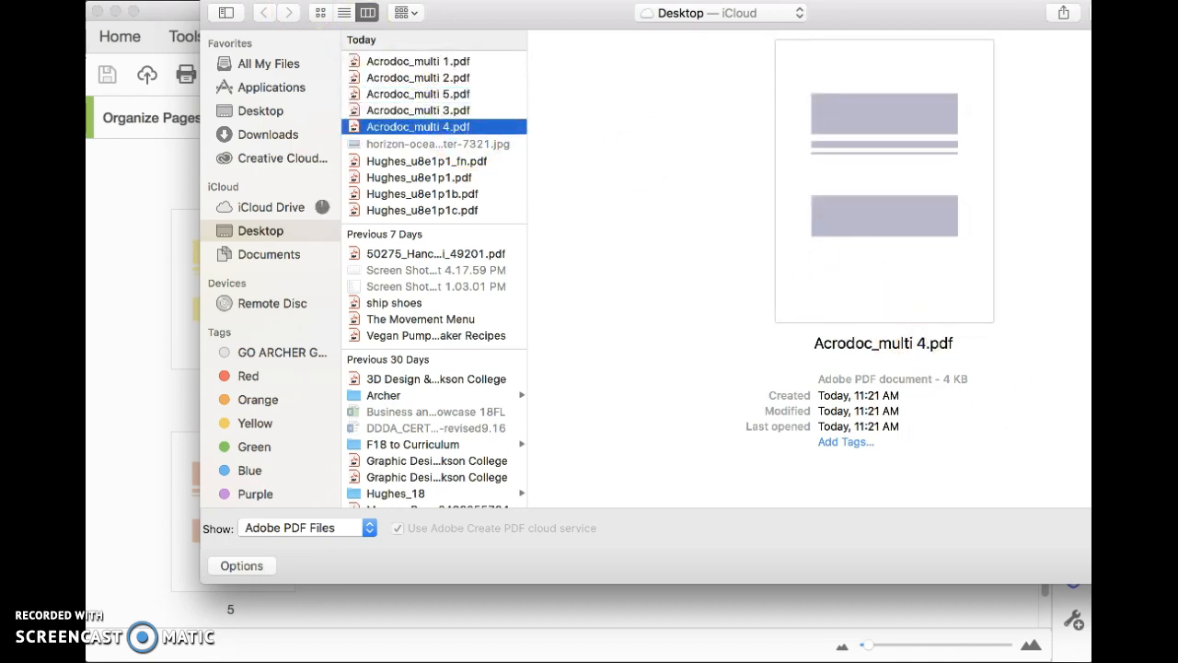
pyautogui.click(1123, 566)
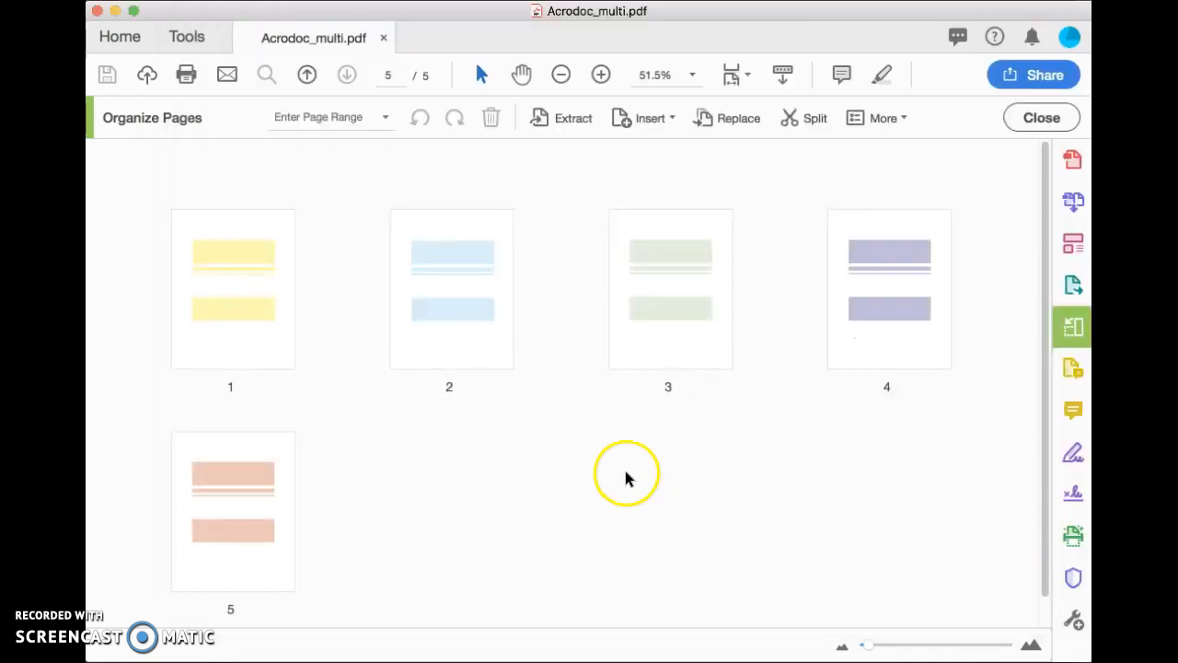
pyautogui.click(1036, 118)
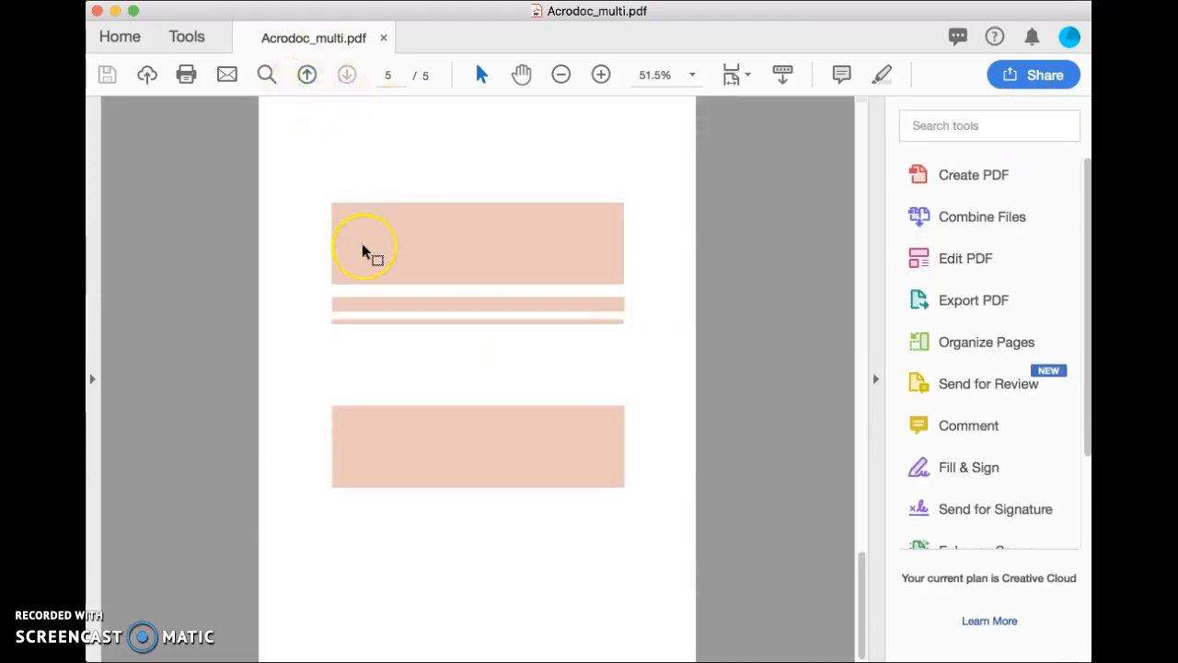
pyautogui.scroll(15, 362, 245)
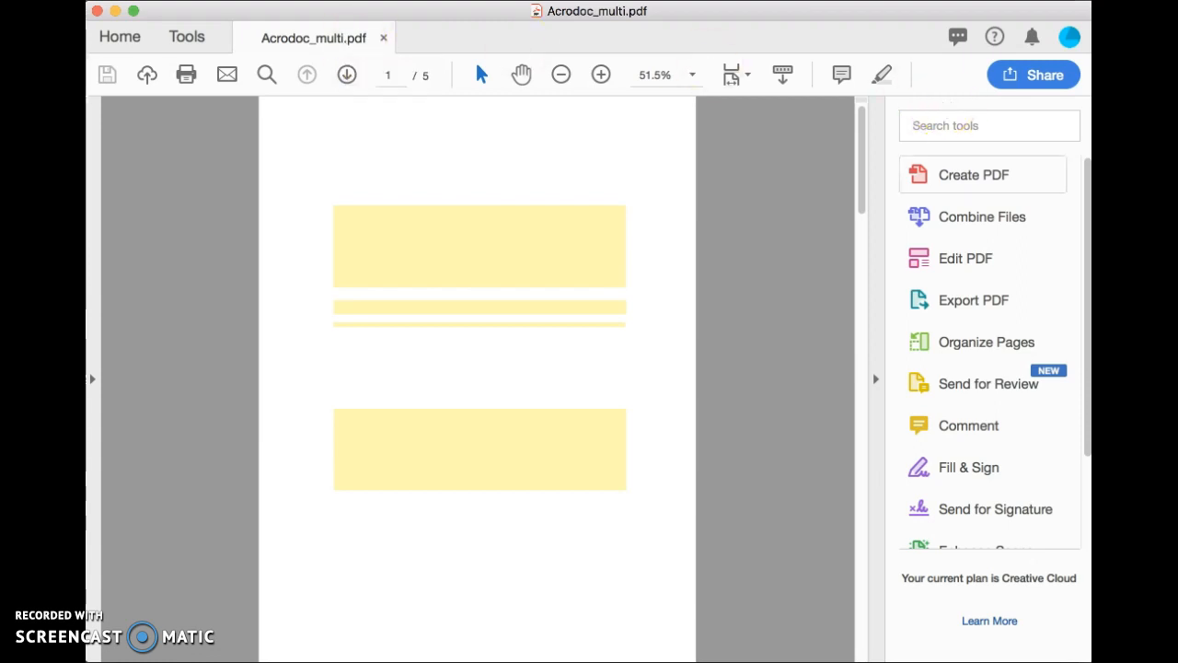
pyautogui.click(381, 507)
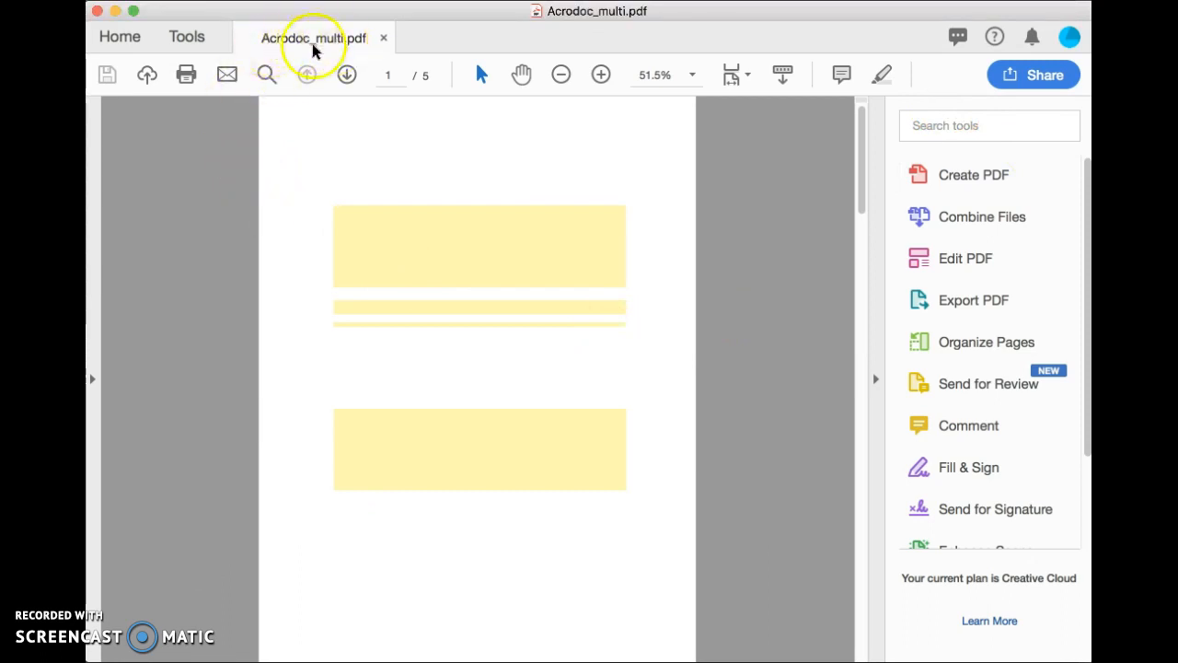
pyautogui.click(317, 200)
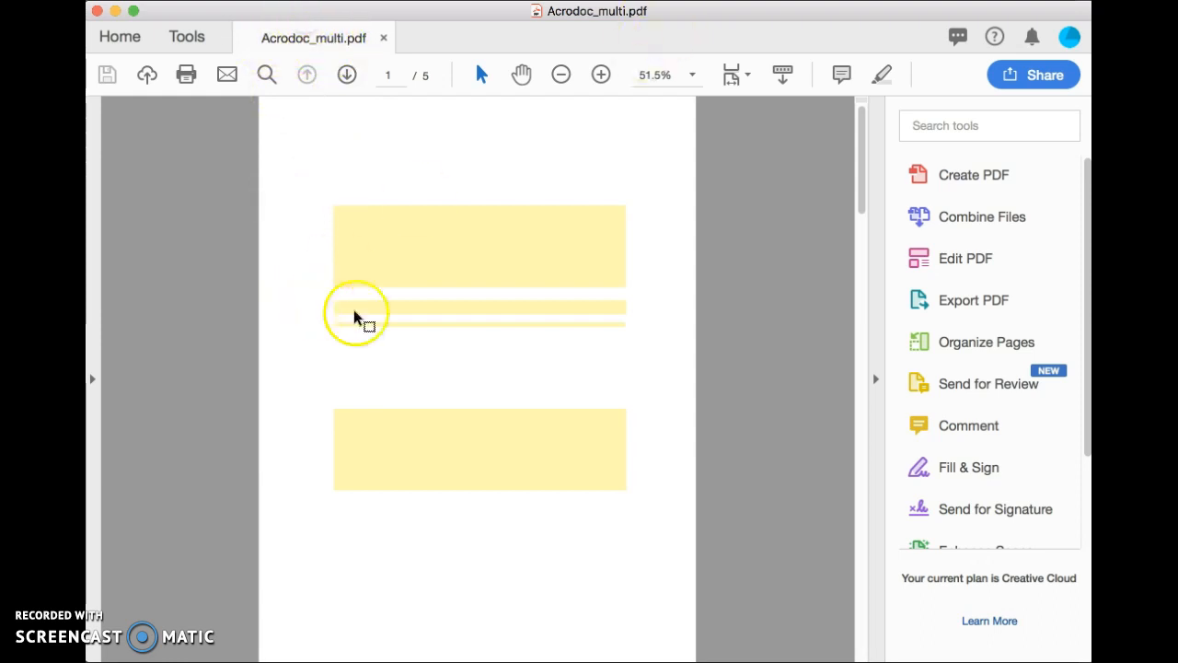
pyautogui.click(304, 361)
pyautogui.click(745, 221)
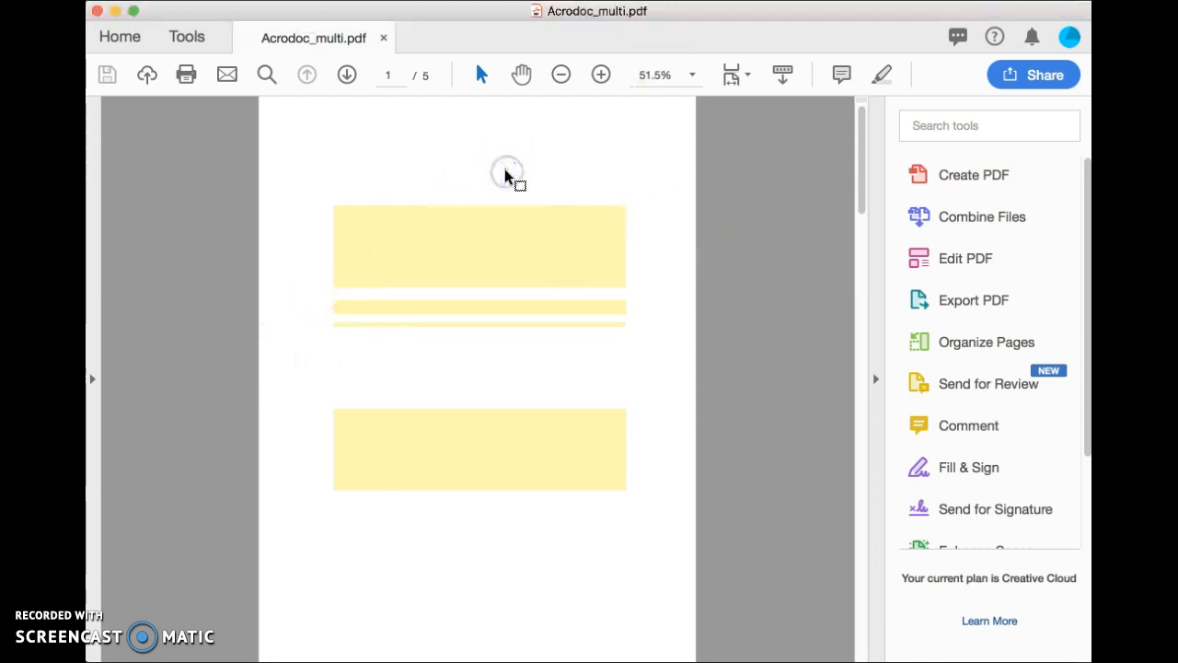
# - Start inserting pages from a file in Organize Pages and choose Acrodoc_single.pdf from the Downloads folder
pyautogui.click(184, 39)
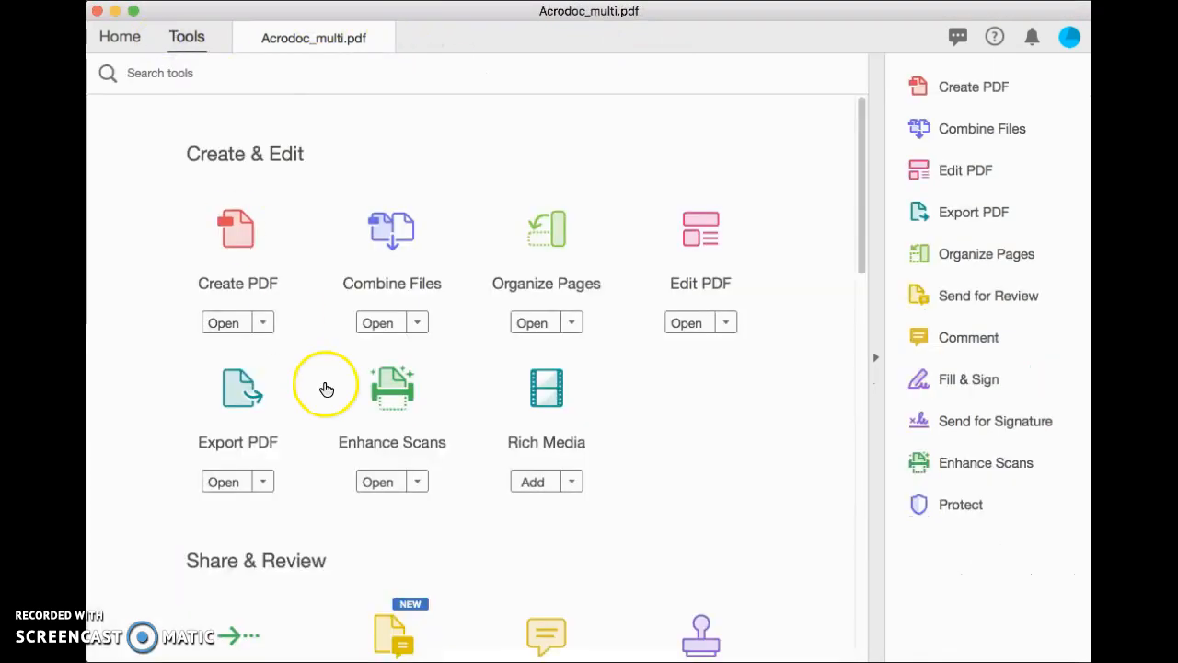
pyautogui.click(549, 254)
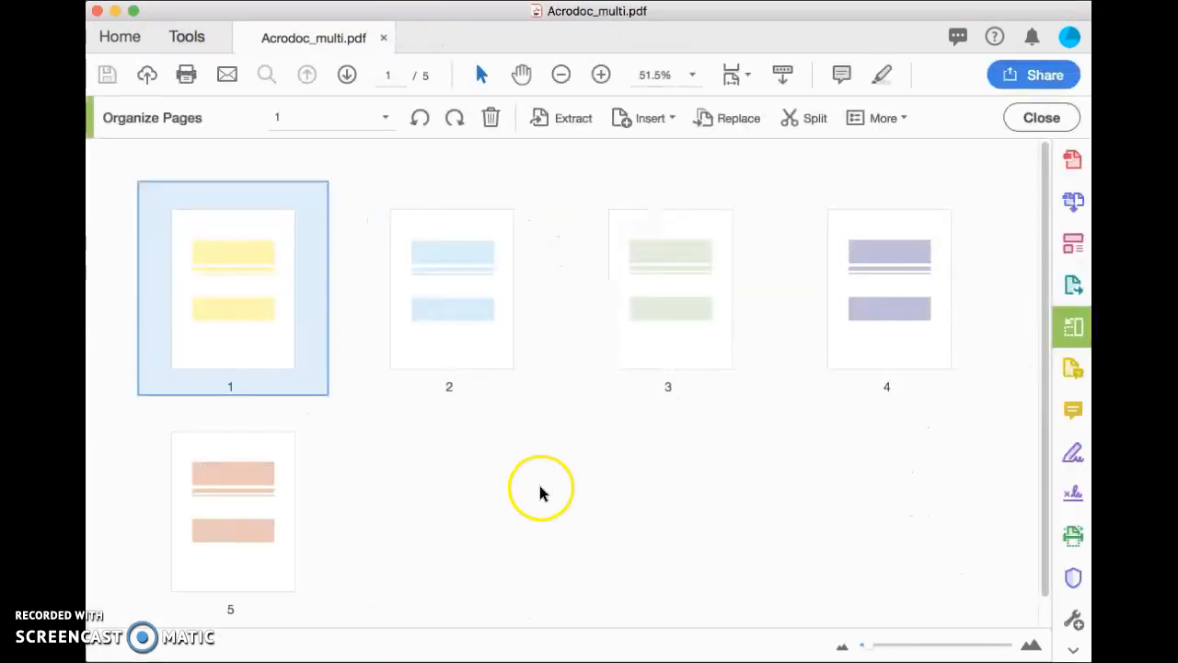
pyautogui.click(650, 120)
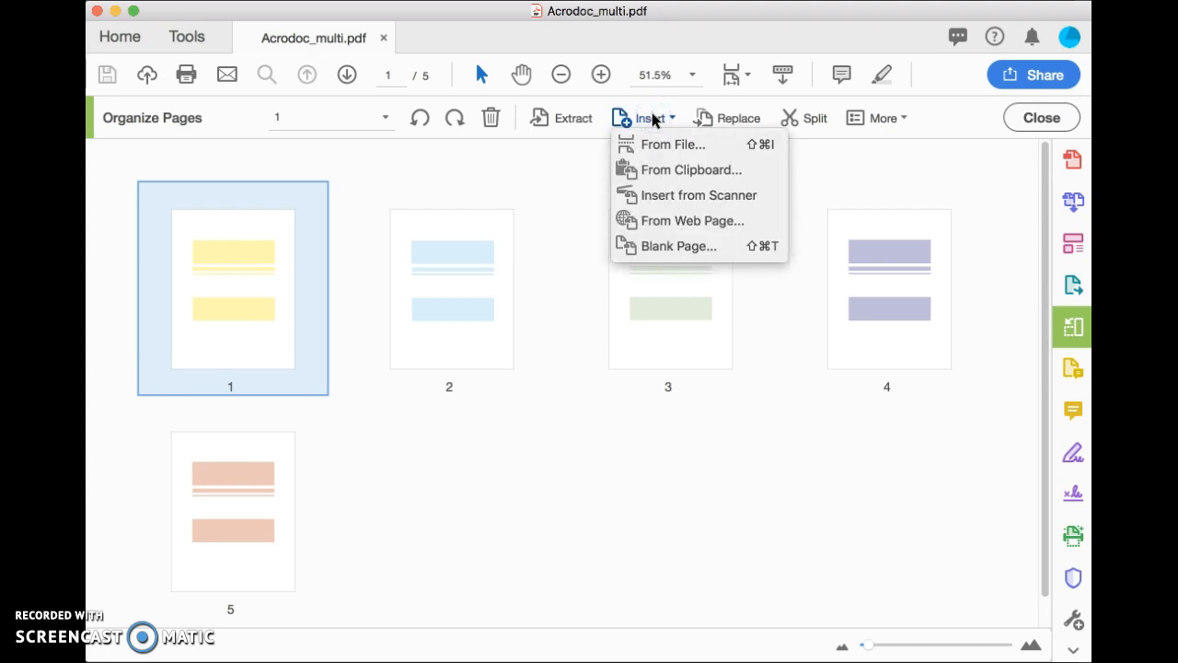
pyautogui.click(656, 144)
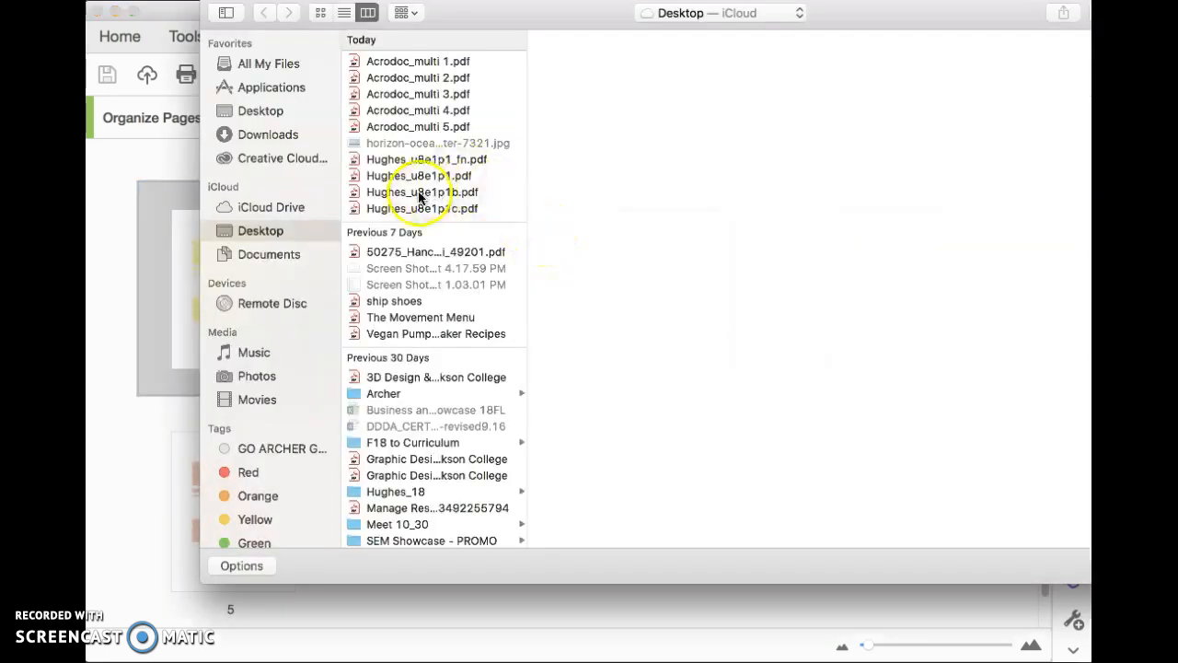
pyautogui.click(270, 138)
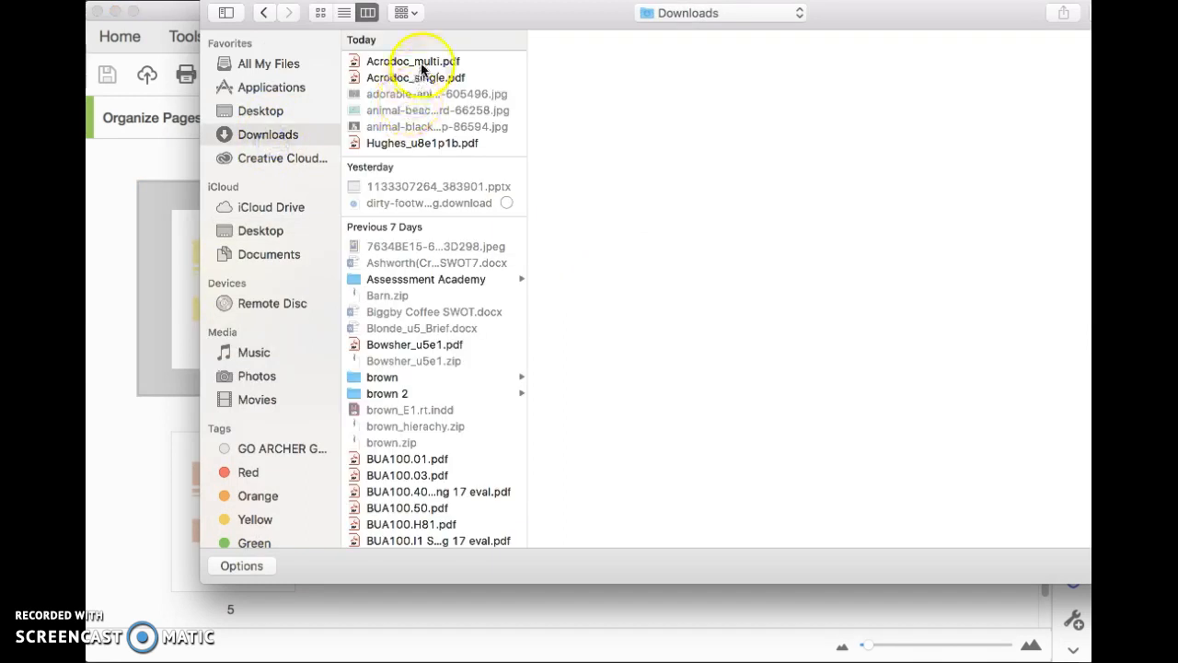
pyautogui.click(430, 80)
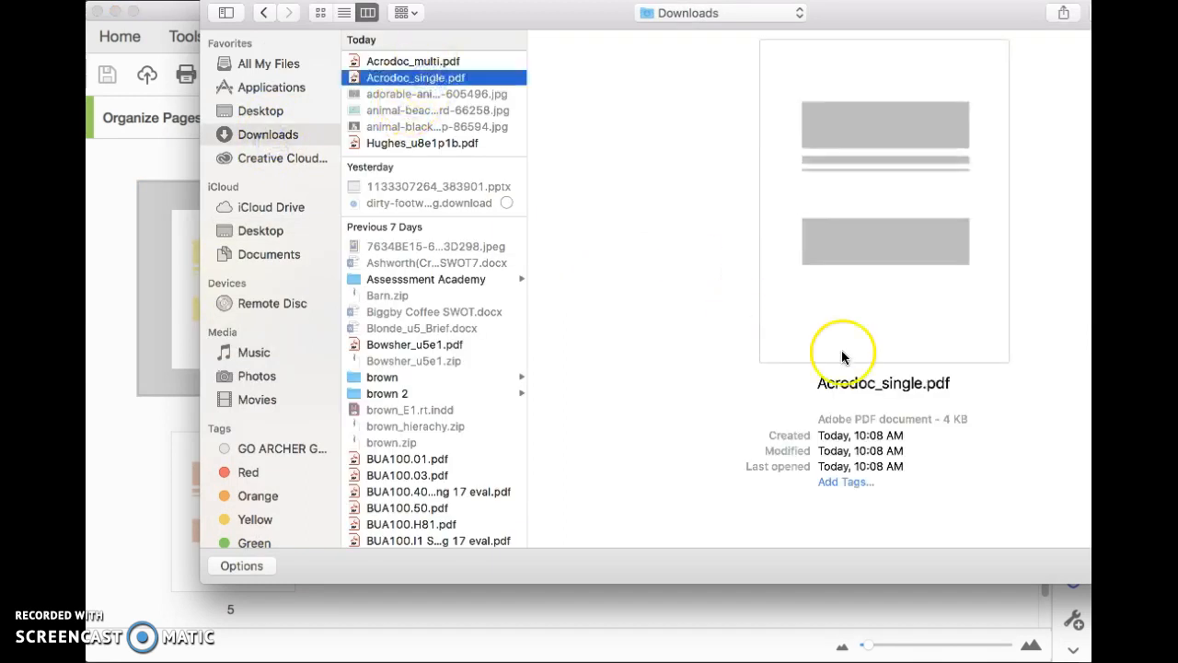
pyautogui.click(863, 335)
pyautogui.click(912, 329)
pyautogui.click(834, 319)
pyautogui.click(1177, 565)
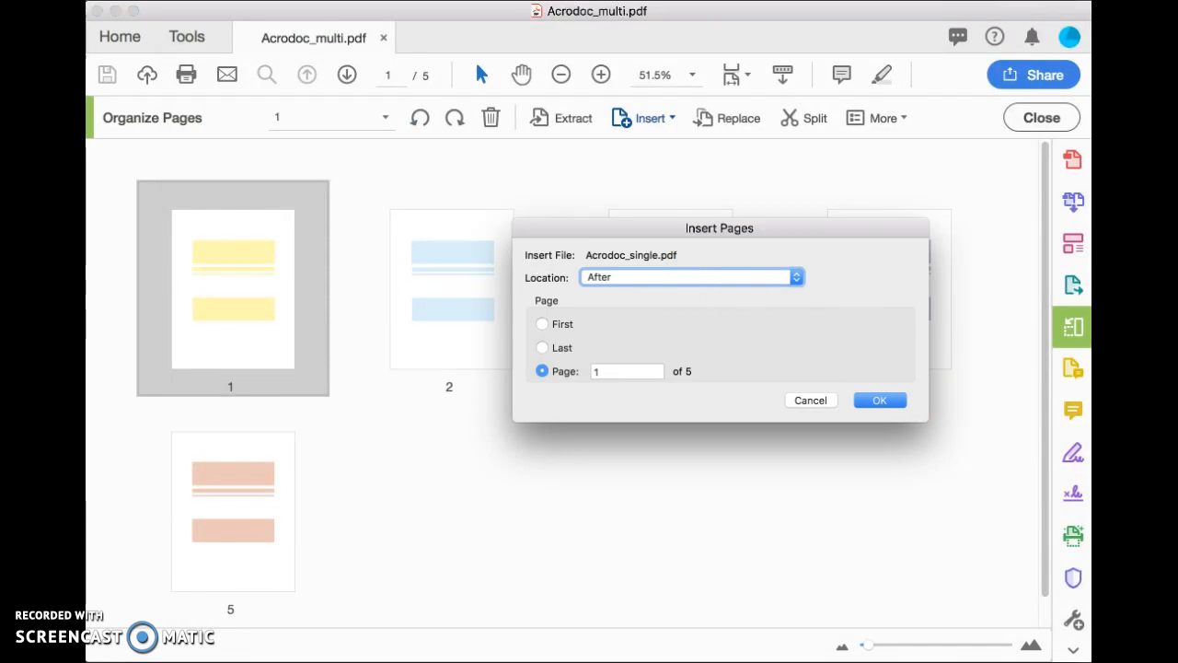
# - Insert Acrodoc_single.pdf before the first page of Acrodoc_multi.pdf and clear the page selection
pyautogui.click(671, 273)
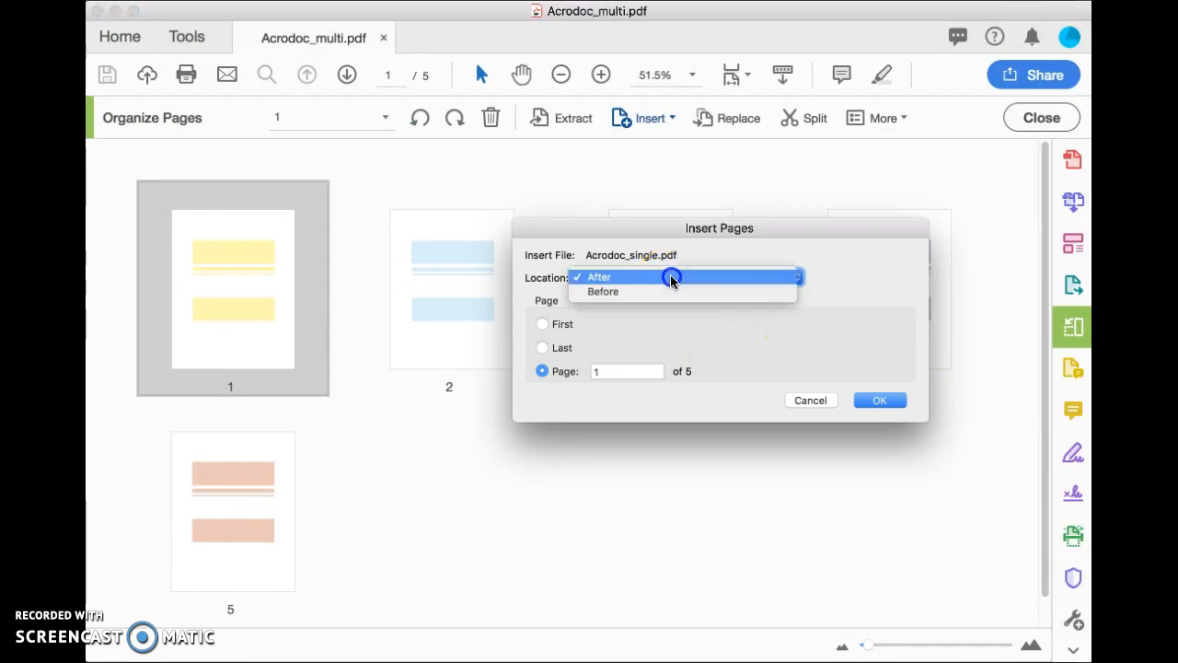
pyautogui.click(671, 295)
pyautogui.click(542, 324)
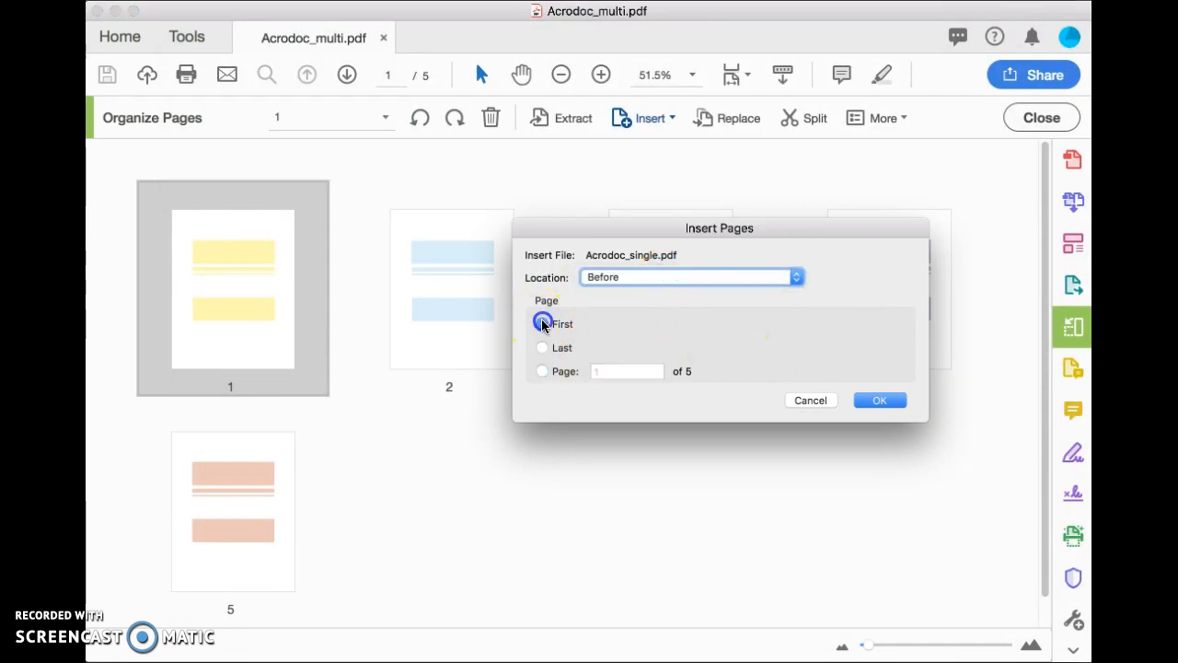
pyautogui.click(890, 400)
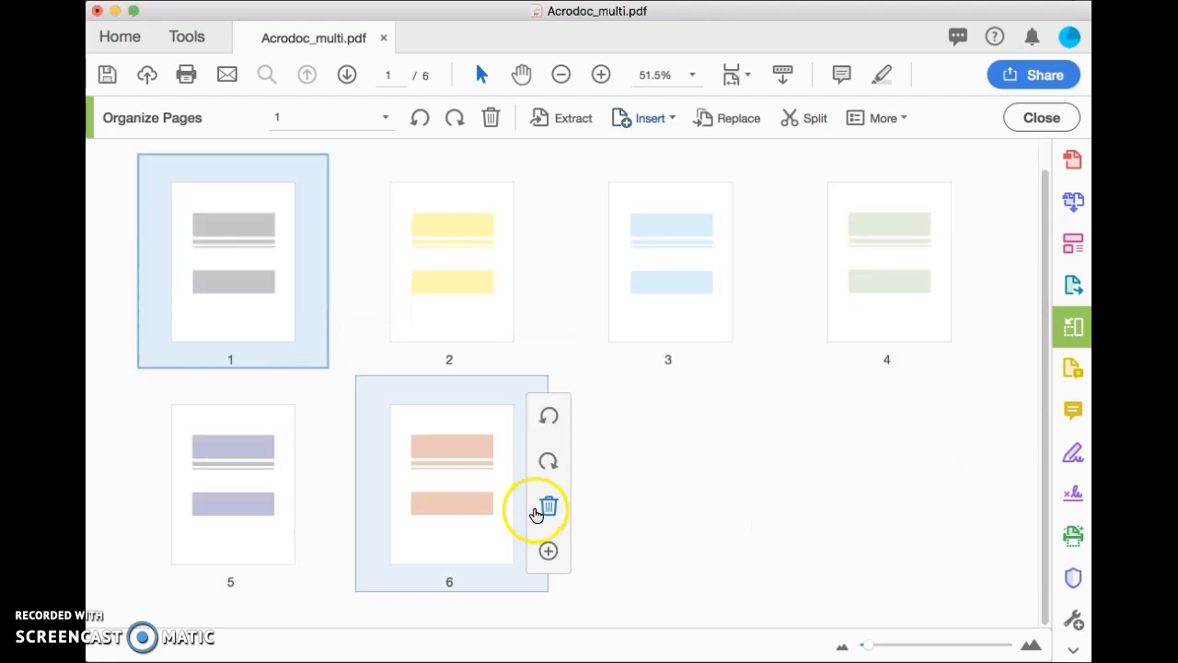
pyautogui.click(759, 509)
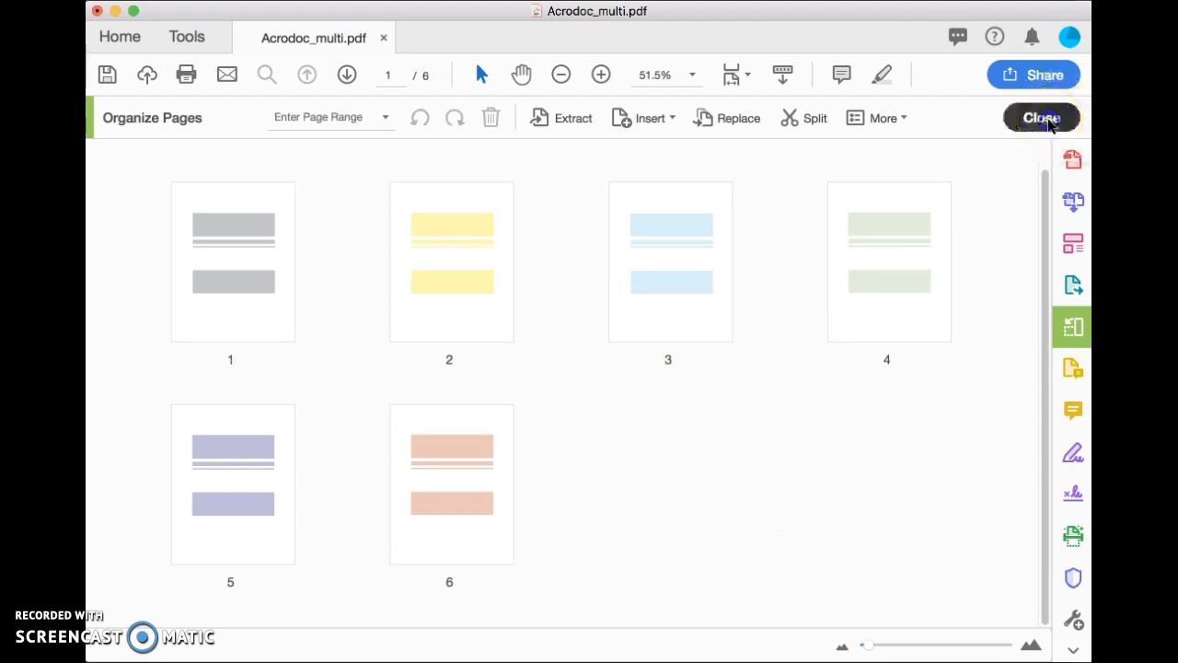
# - Exit Organize Pages and save Acrodoc_multi.pdf under its existing name
pyautogui.click(1042, 118)
pyautogui.click(431, 309)
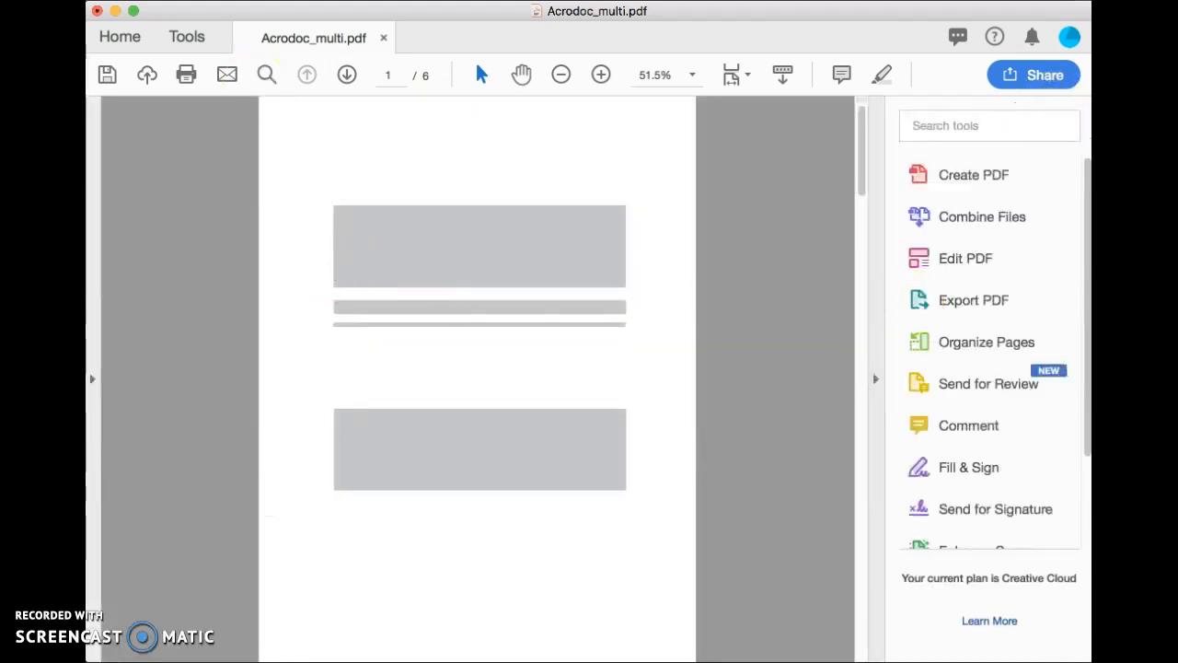
pyautogui.click(237, 0)
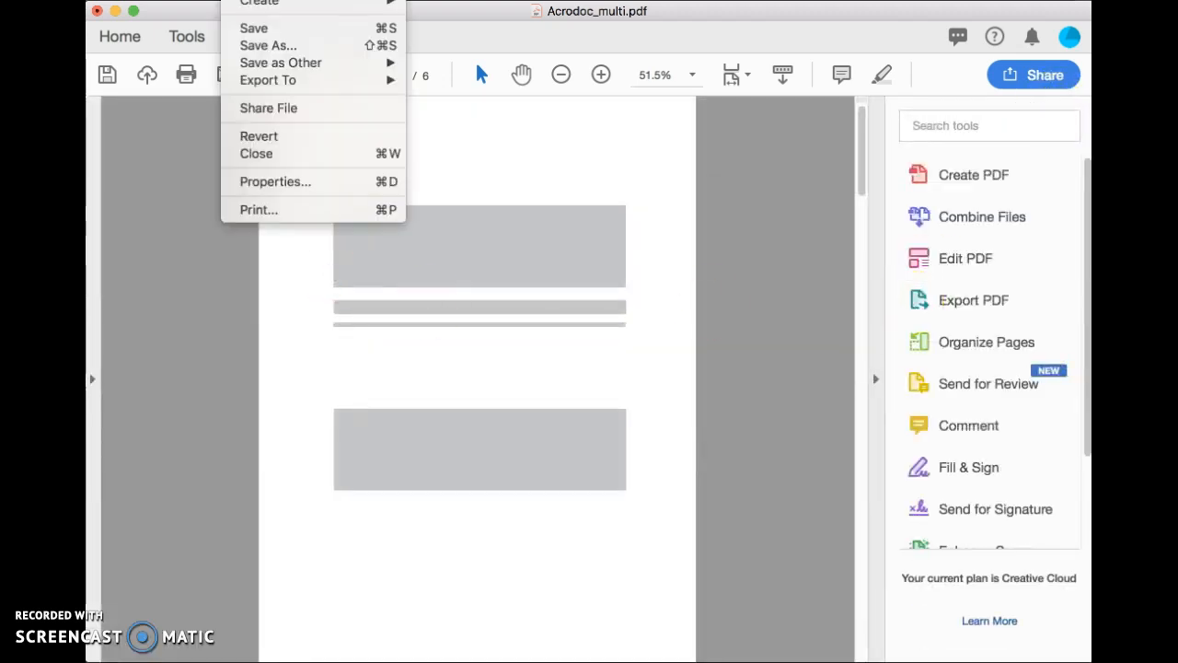
pyautogui.click(245, 30)
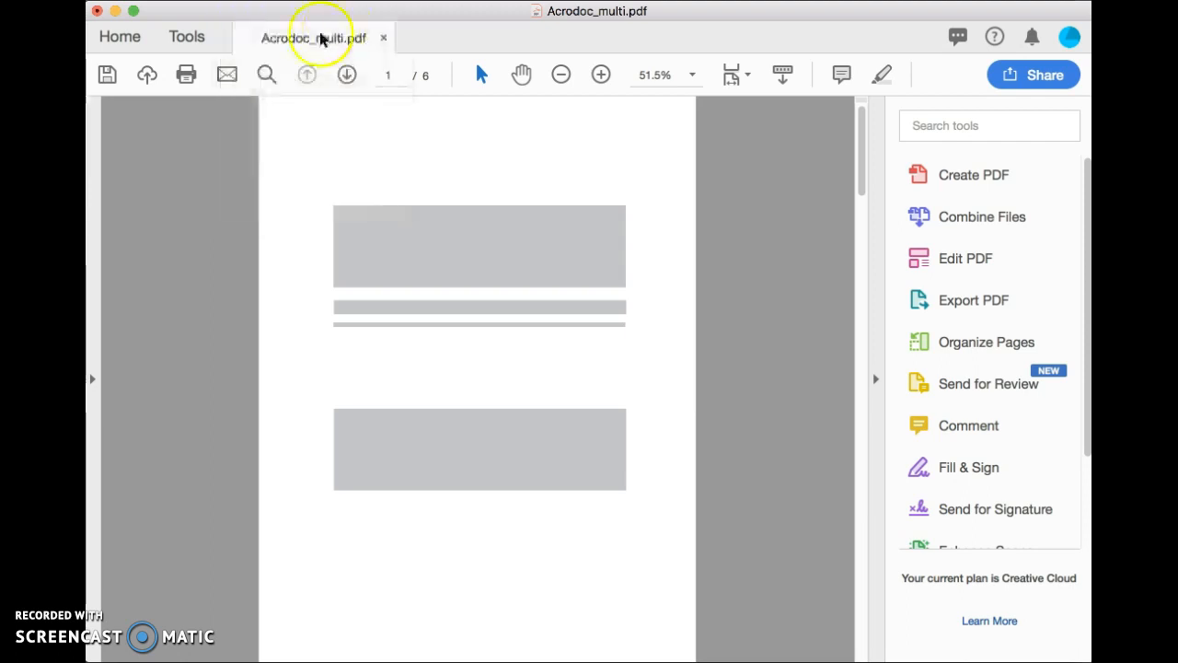
pyautogui.click(237, 1)
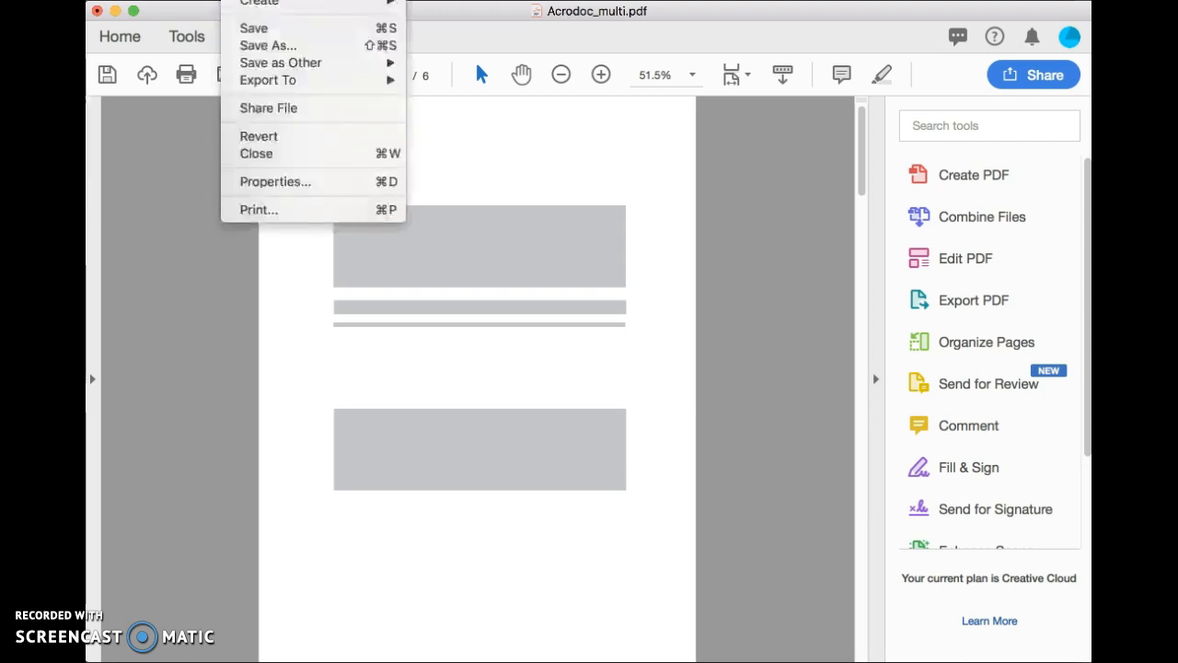
pyautogui.click(245, 35)
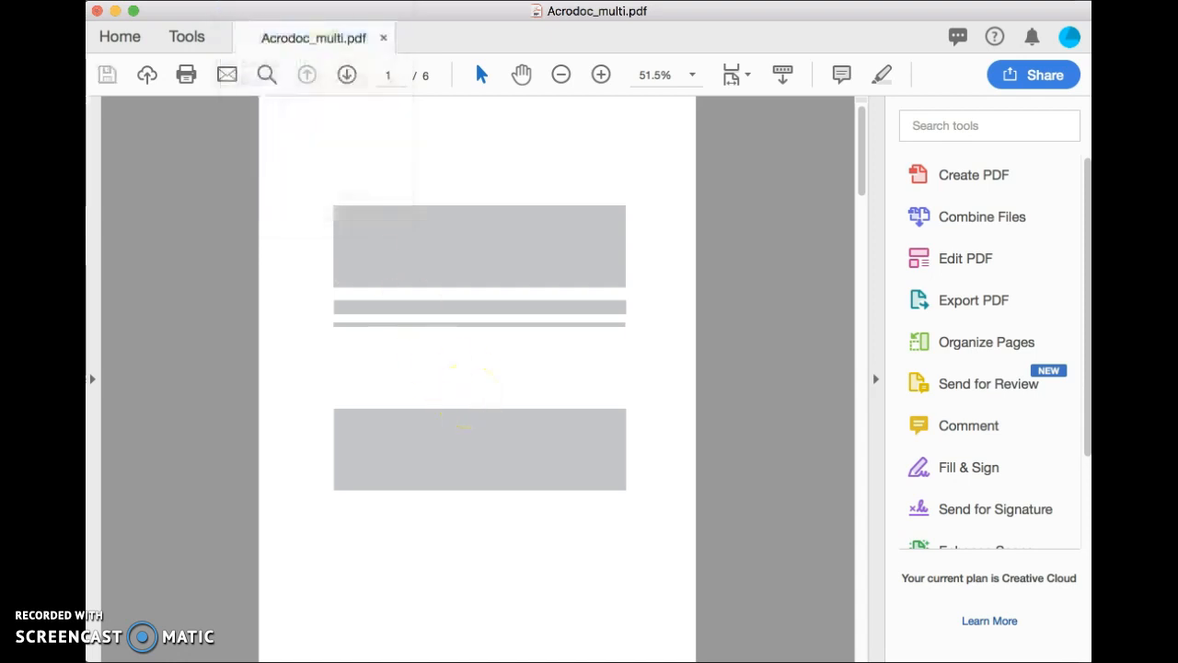
pyautogui.moveTo(329, 13); pyautogui.dragTo(327, 14)
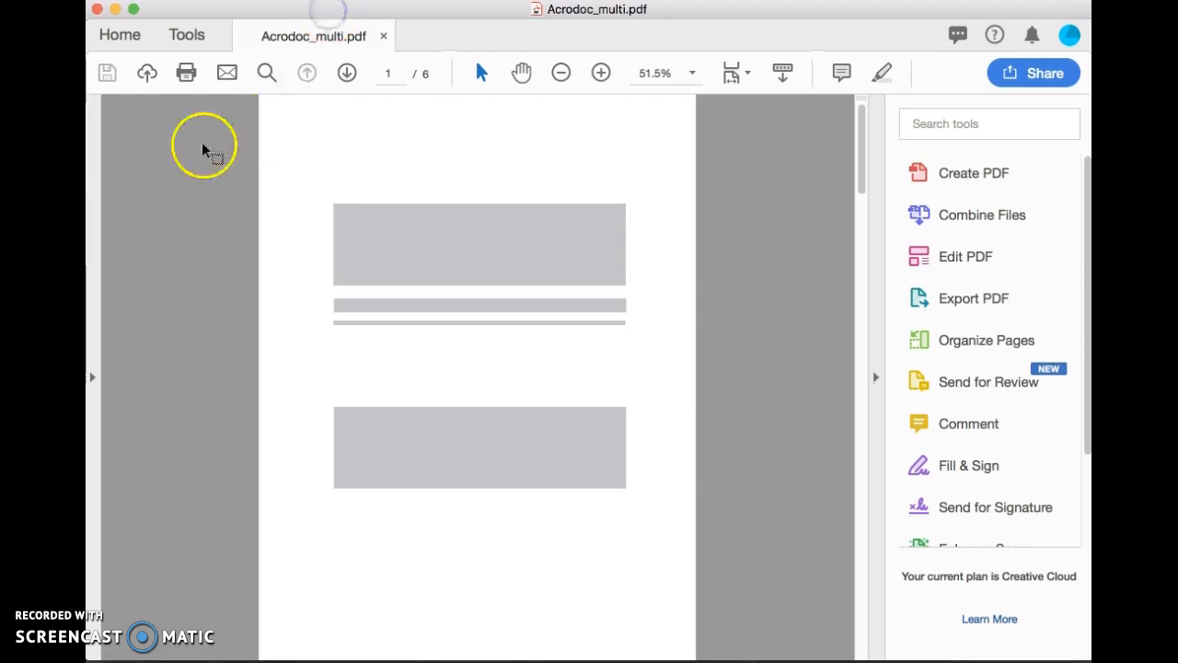